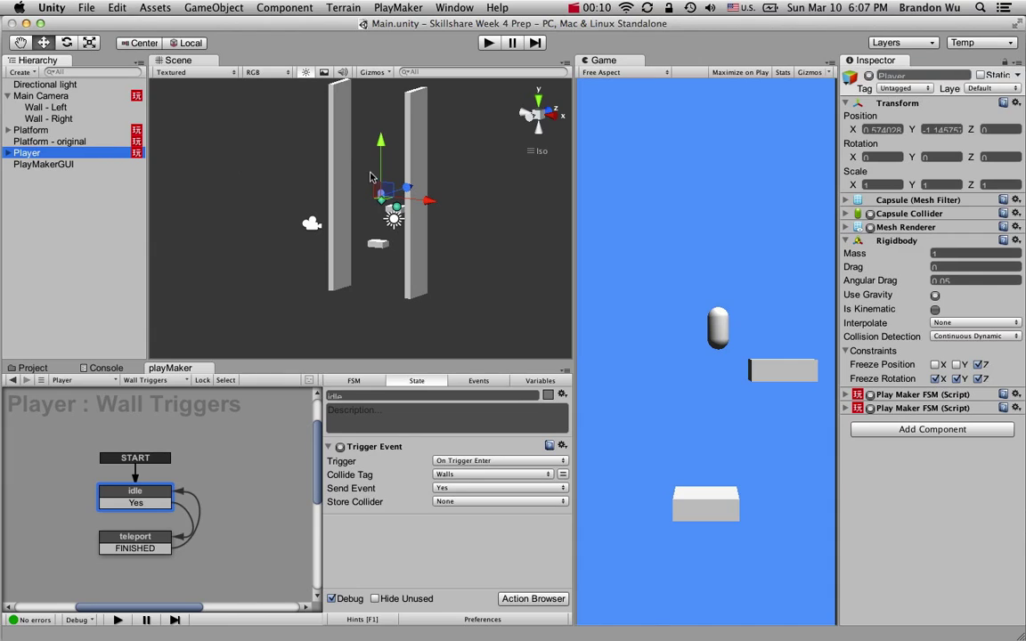
# Move the Player capsule in the scene to about X -0.115, Y -1.332, and keep it selected
pyautogui.moveTo(385, 190)
pyautogui.mouseDown()
pyautogui.moveTo(370, 295)
pyautogui.moveTo(367, 229)
pyautogui.moveTo(392, 183)
pyautogui.moveTo(351, 254)
pyautogui.moveTo(361, 276)
pyautogui.moveTo(352, 173)
pyautogui.moveTo(367, 187)
pyautogui.mouseUp()
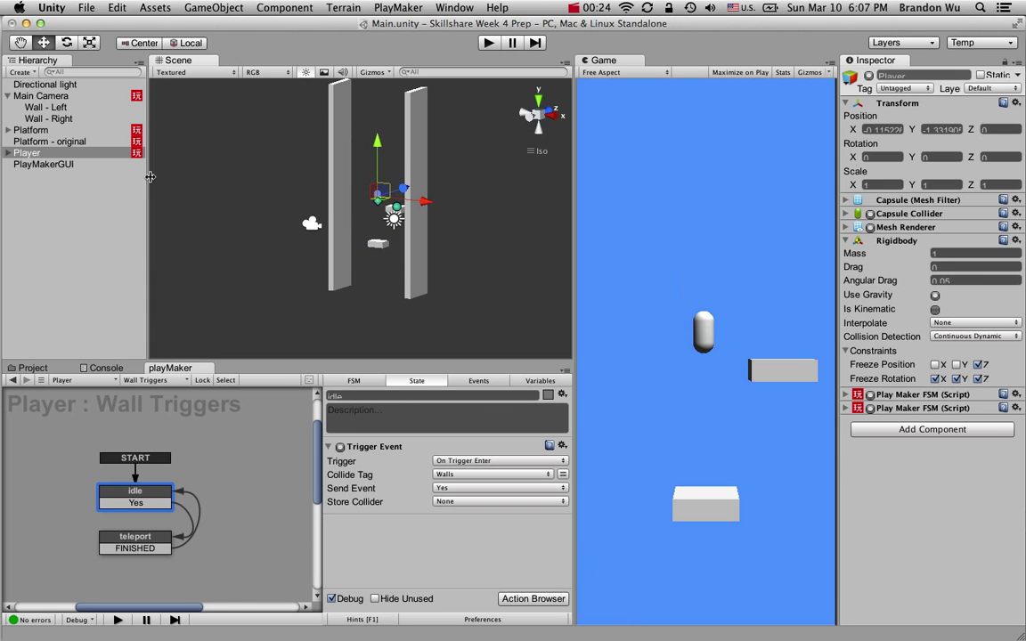
pyautogui.click(53, 190)
pyautogui.click(23, 155)
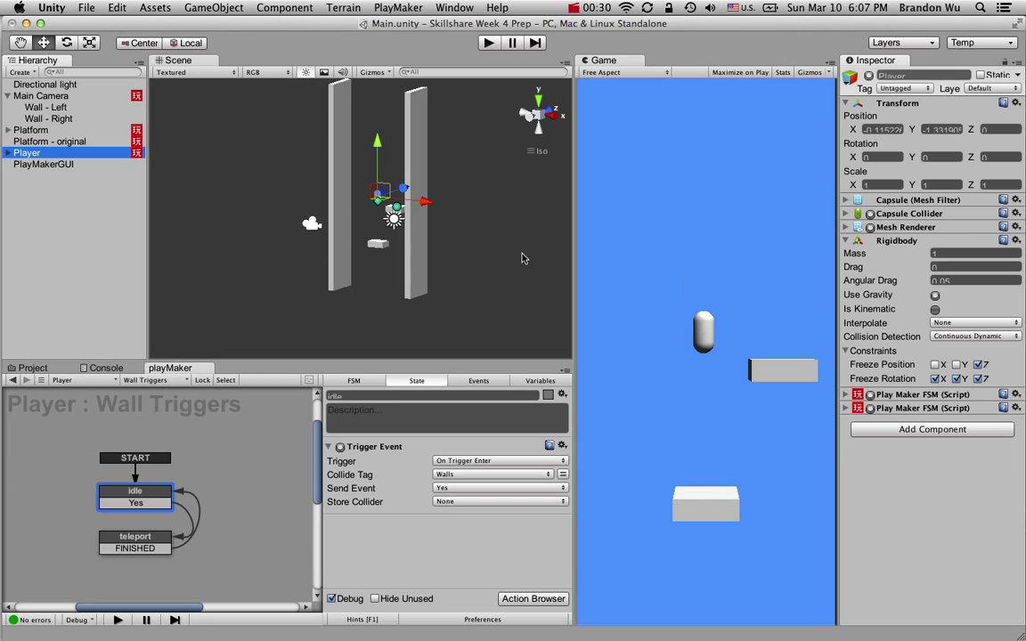
# Show the Player's Control FSM in the playMaker editor and enlarge the editor area
pyautogui.click(147, 380)
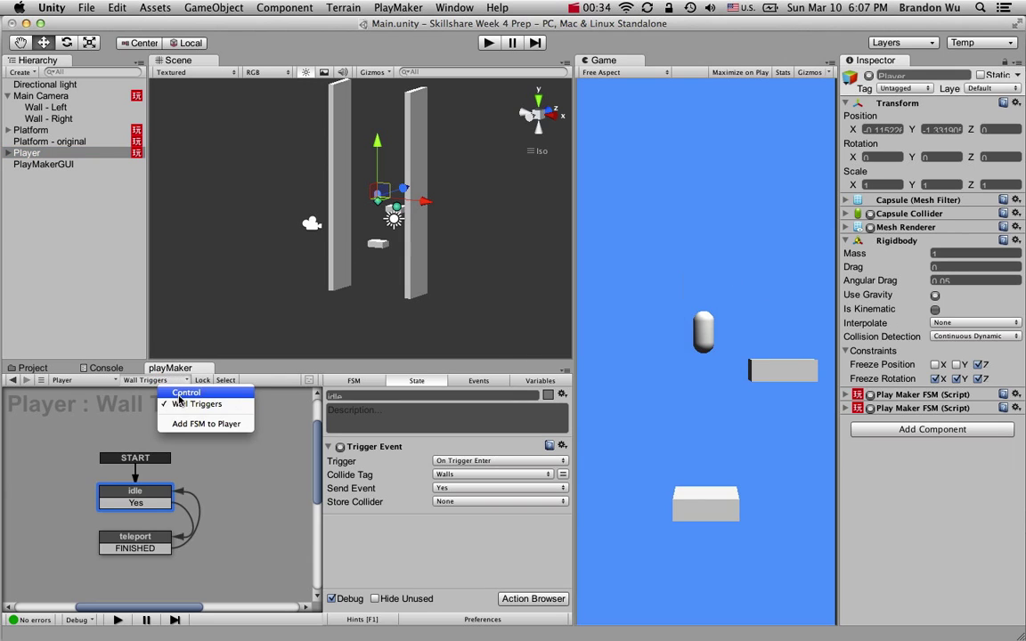
pyautogui.click(178, 393)
pyautogui.moveTo(258, 362); pyautogui.dragTo(262, 289)
pyautogui.click(187, 468)
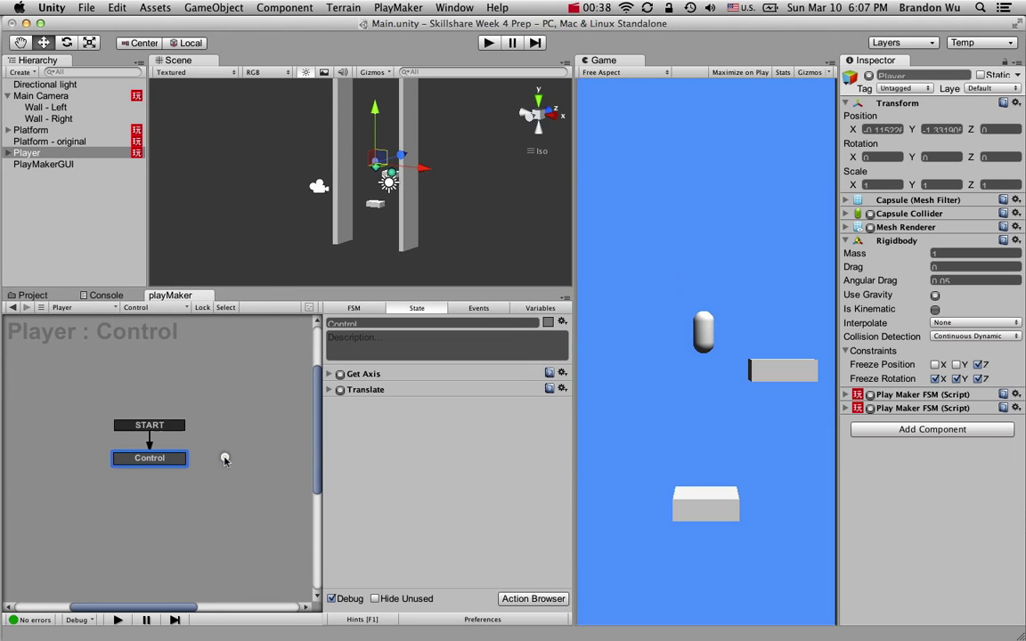
# Play-test the game, steering the player left and right, and stop the playback
pyautogui.click(488, 41)
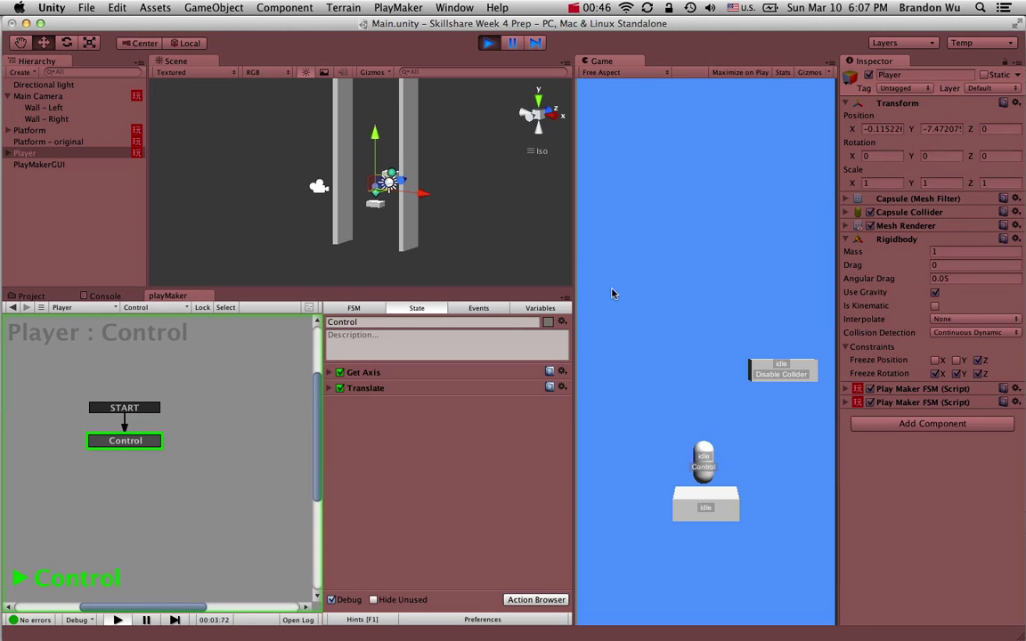
pyautogui.press('Left')
pyautogui.press('Right')
pyautogui.press('Left')
pyautogui.press('Left')
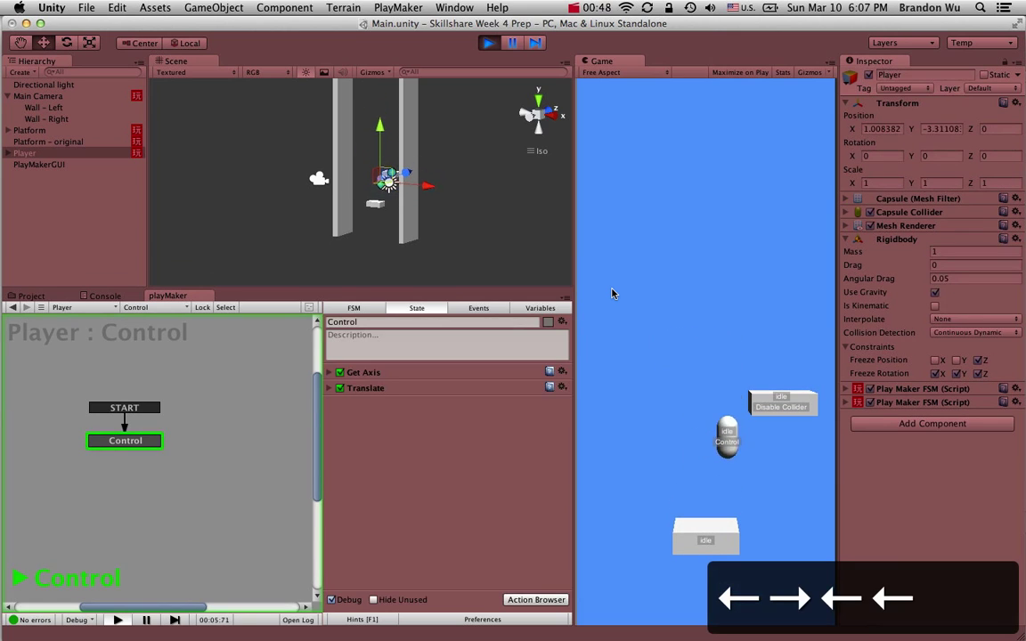
pyautogui.click(489, 44)
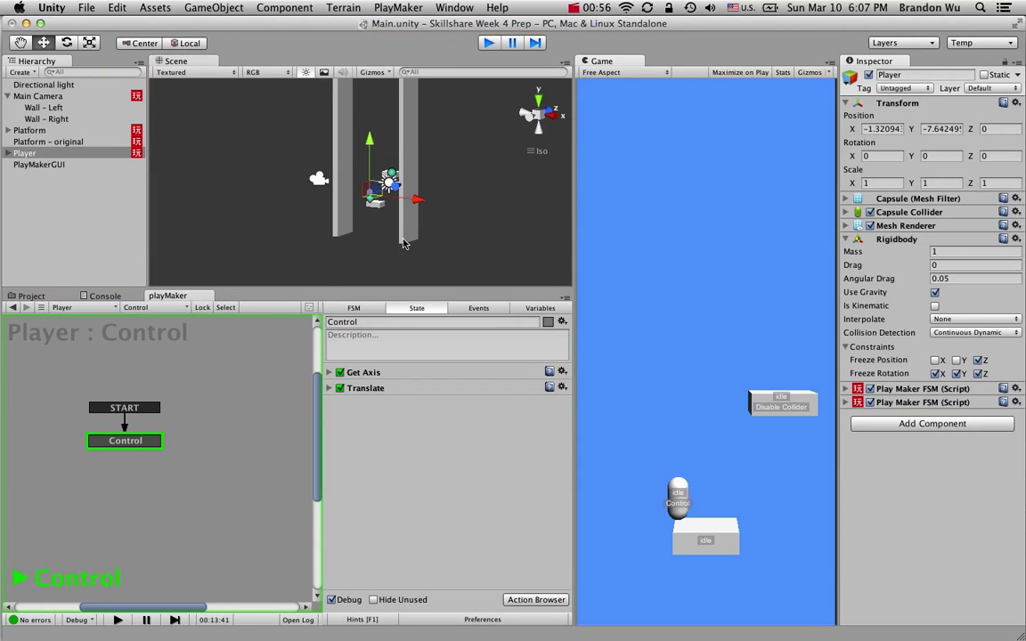
# Add a new state below Control in the FSM graph and name it "Game Over"
pyautogui.click(145, 513)
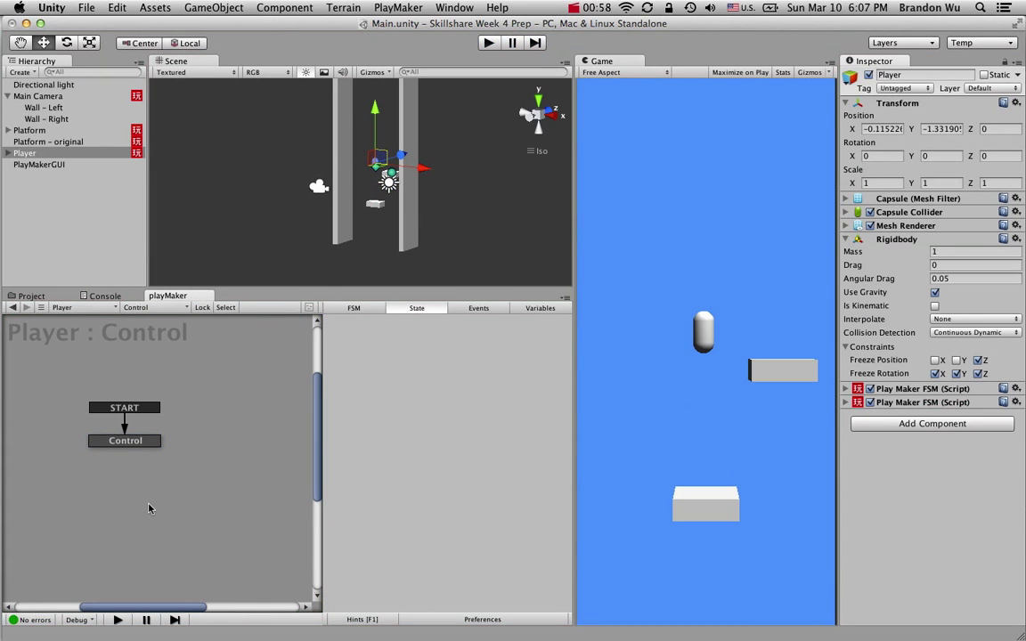
pyautogui.rightClick(129, 488)
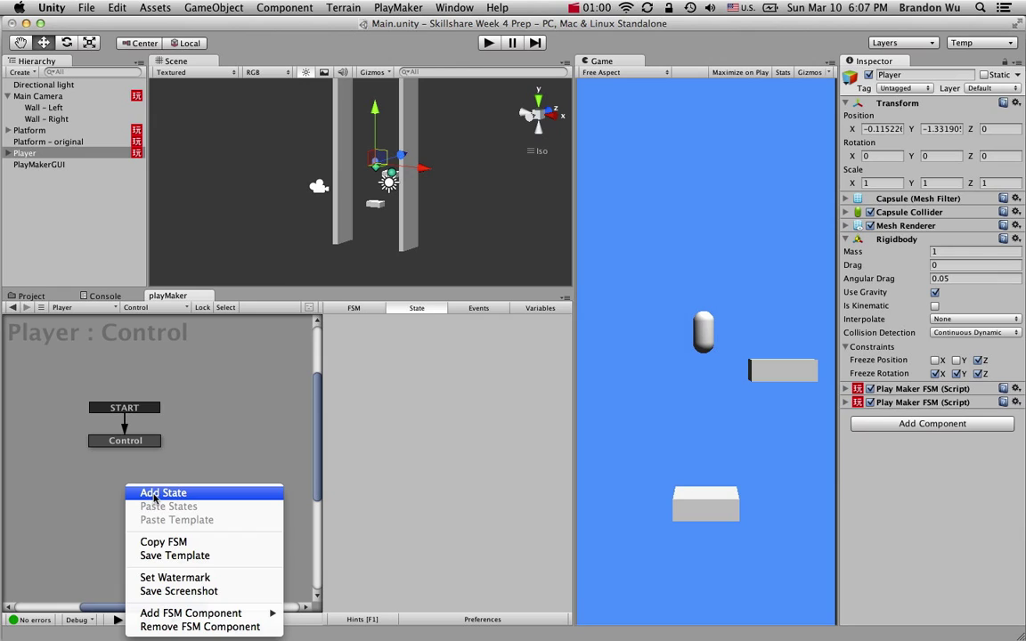
pyautogui.click(151, 492)
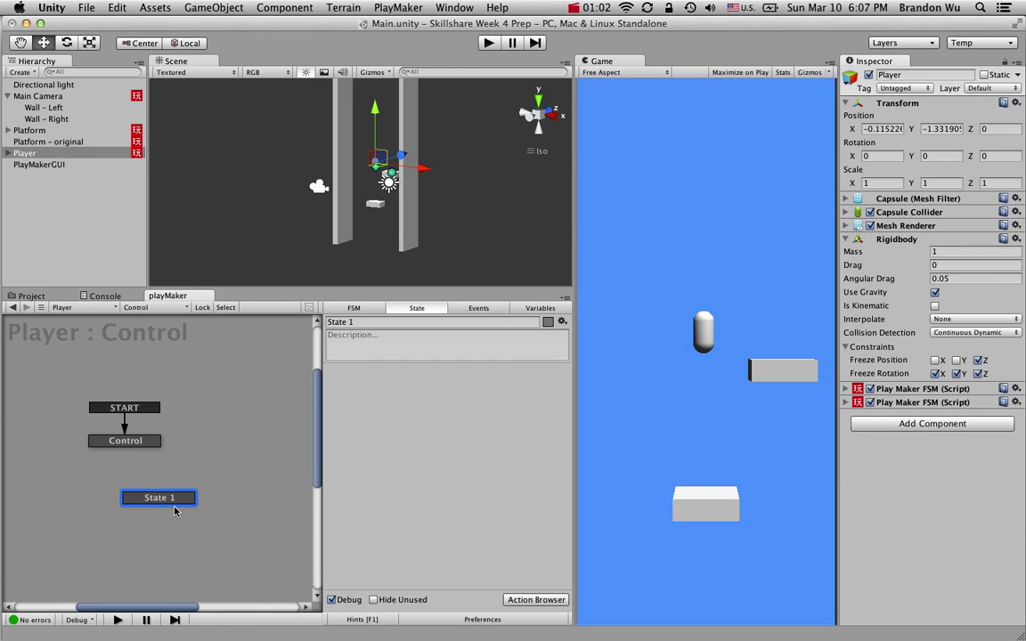
pyautogui.moveTo(164, 525); pyautogui.dragTo(141, 537)
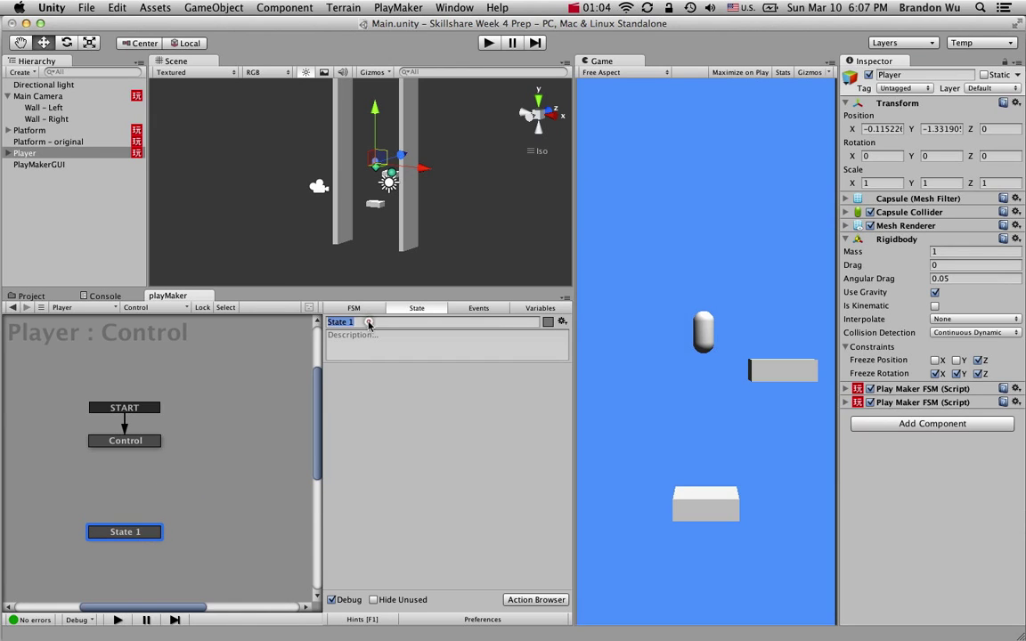
pyautogui.write('G')
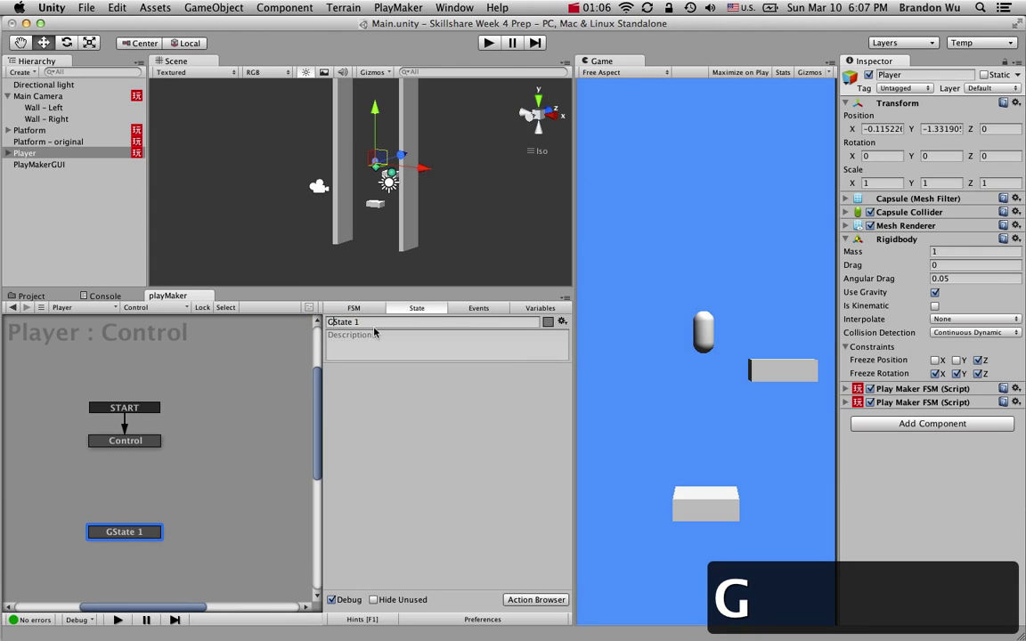
pyautogui.write('ame Over')
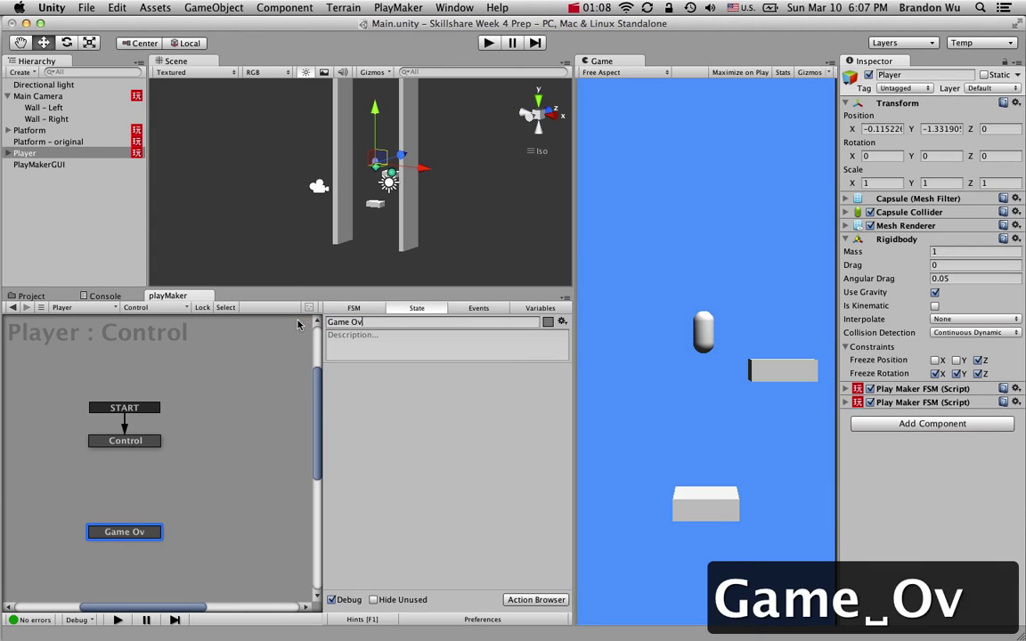
pyautogui.press('Return')
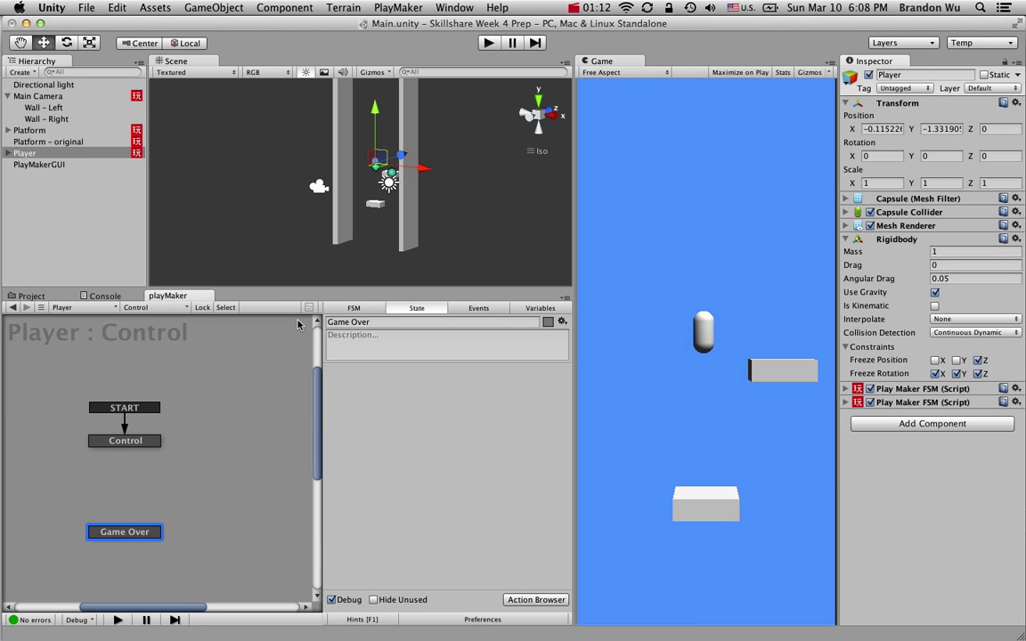
pyautogui.rightClick(130, 535)
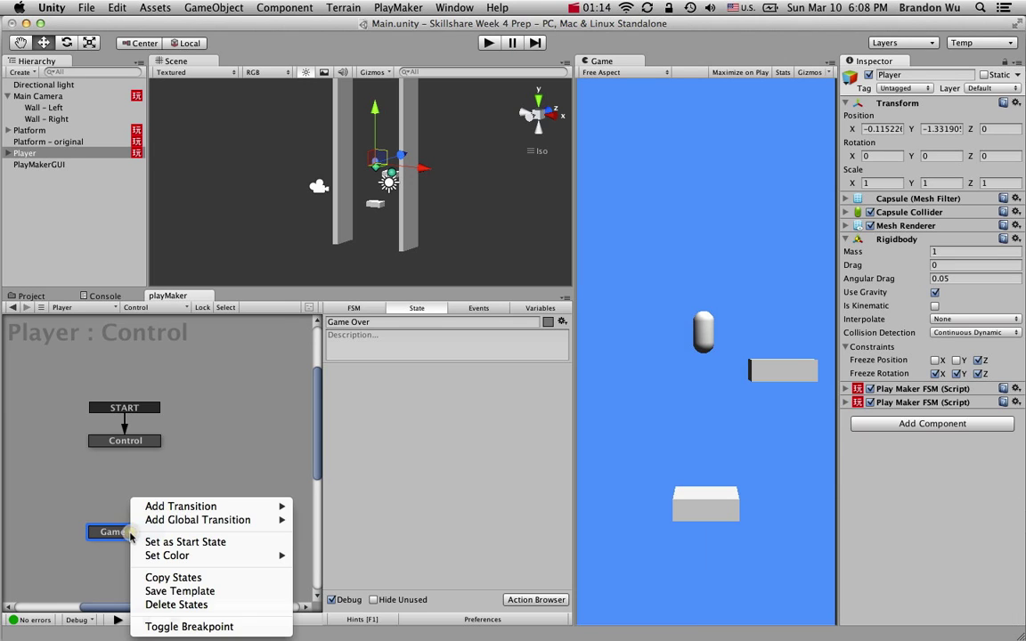
pyautogui.moveTo(220, 513)
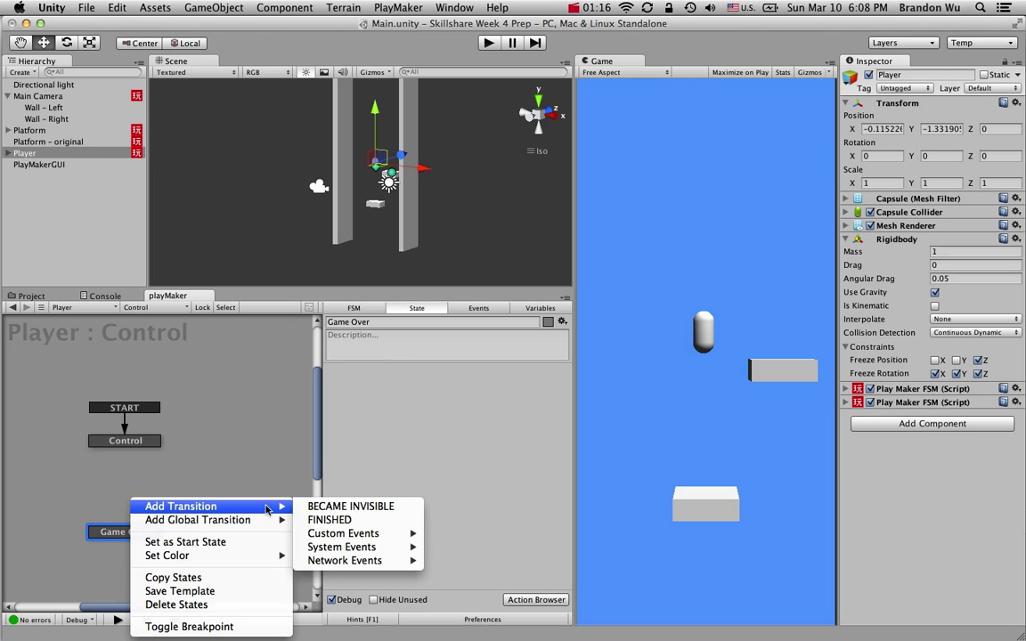
pyautogui.moveTo(347, 547)
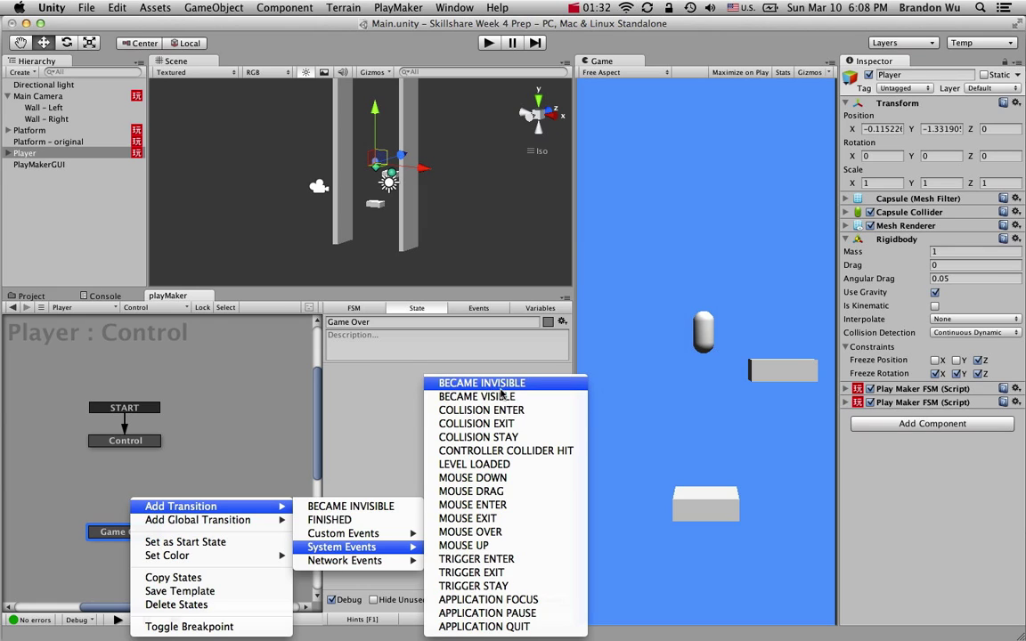
pyautogui.click(272, 431)
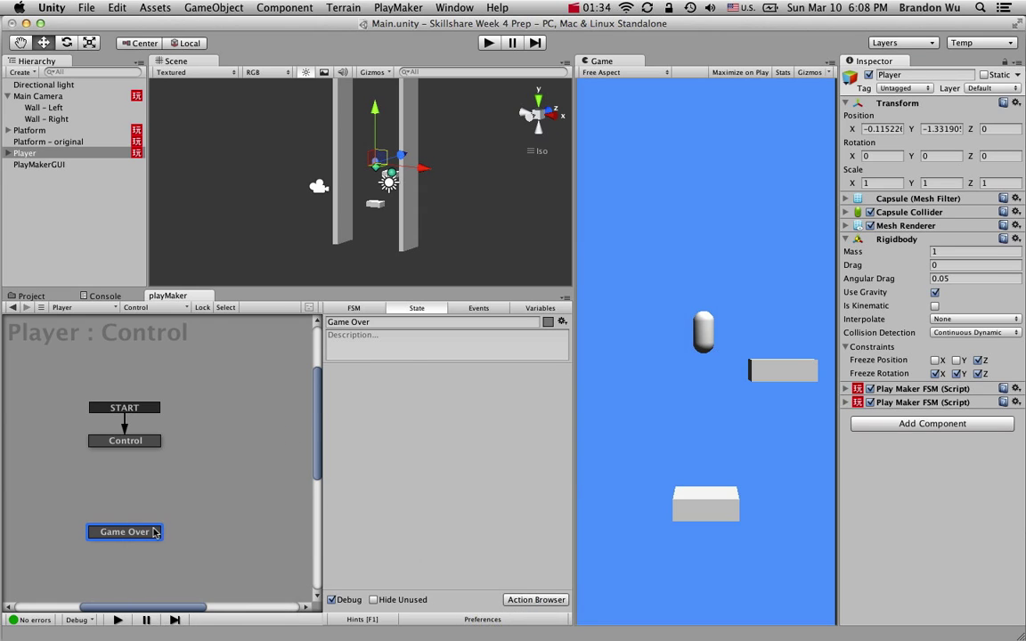
# Add a BECAME INVISIBLE global transition to the Game Over state
pyautogui.rightClick(154, 531)
pyautogui.moveTo(172, 524)
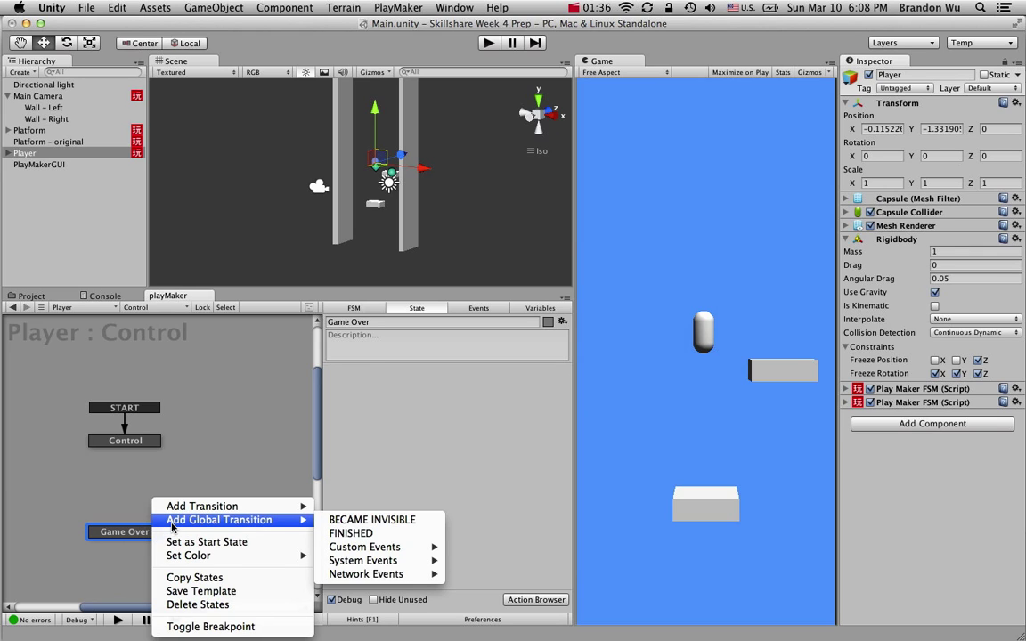
pyautogui.click(357, 520)
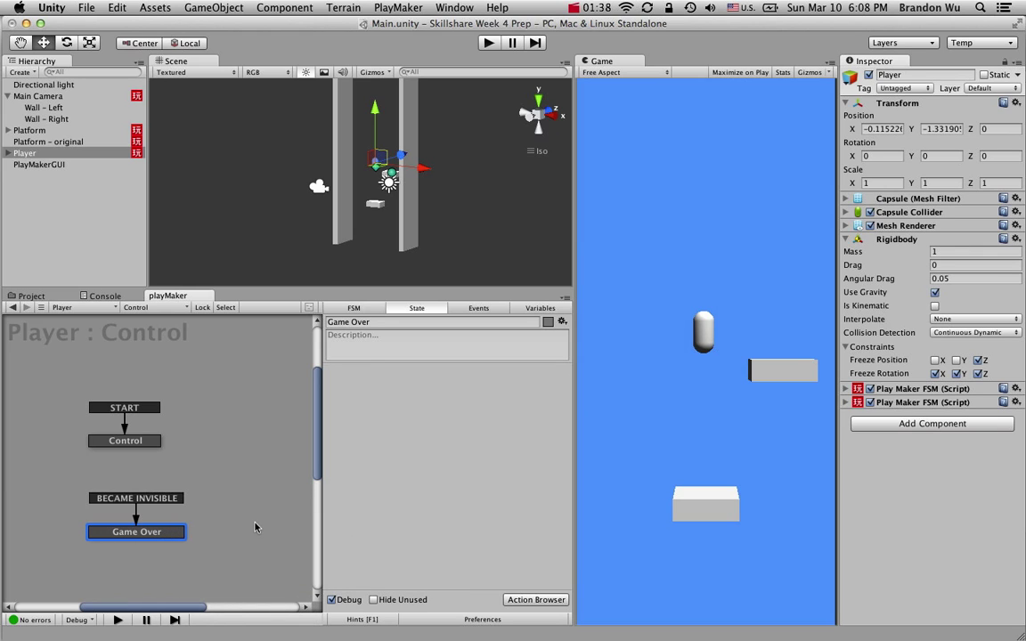
pyautogui.click(150, 500)
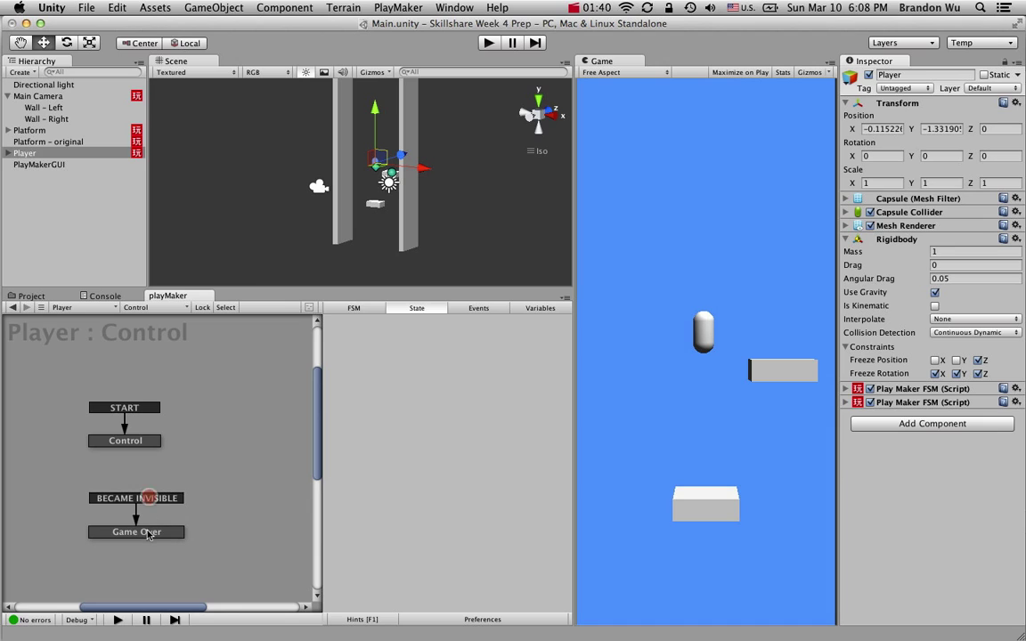
pyautogui.click(159, 534)
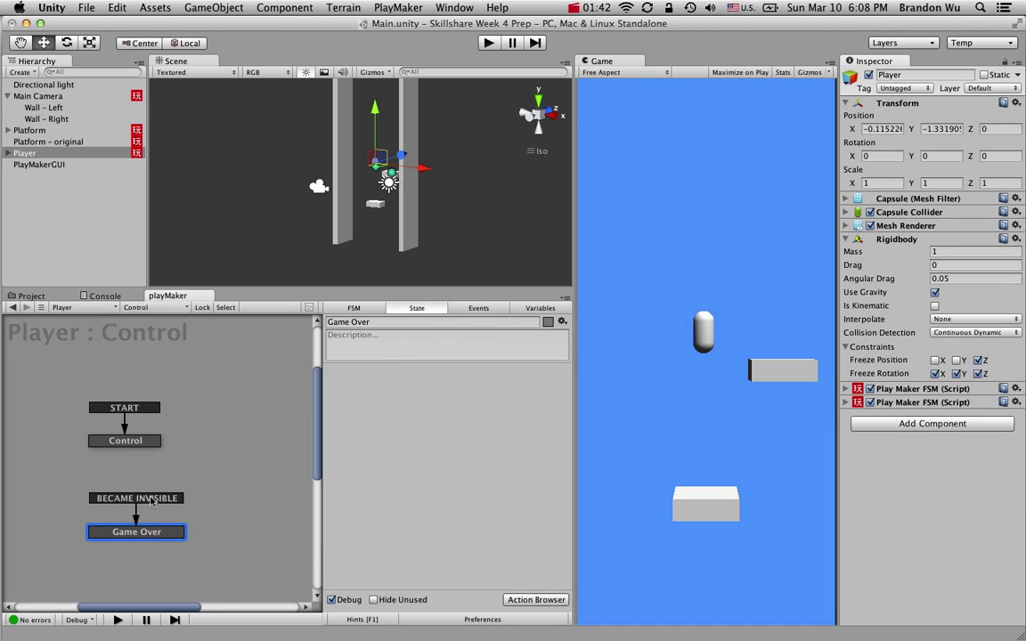
pyautogui.click(151, 535)
# Add a BECAME INVISIBLE transition to the Control state and link it to Game Over
pyautogui.click(146, 442)
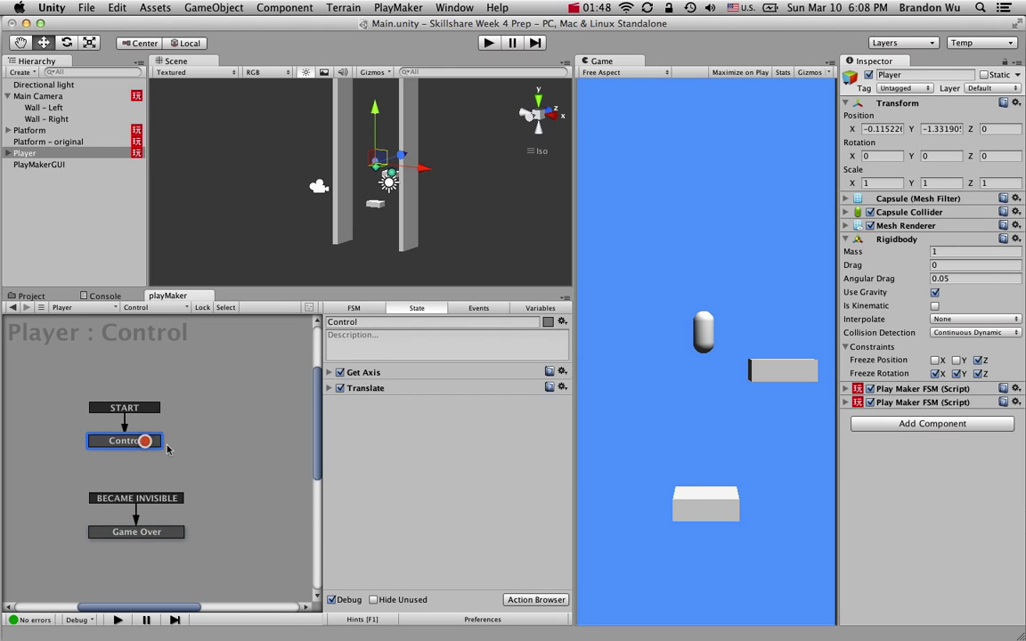
pyautogui.rightClick(154, 442)
pyautogui.moveTo(169, 448)
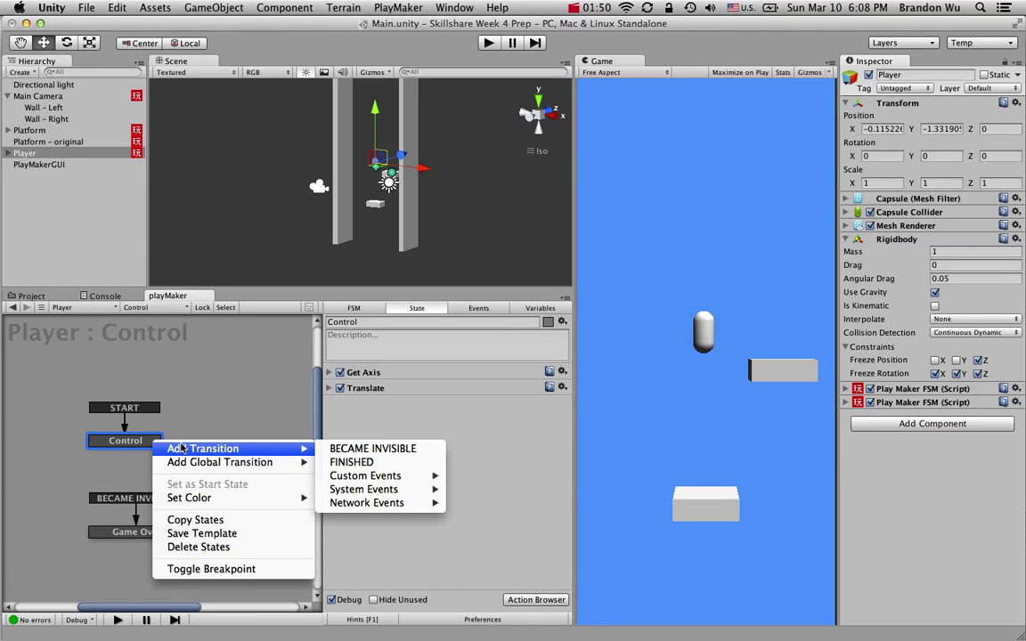
pyautogui.click(356, 447)
pyautogui.moveTo(153, 454); pyautogui.dragTo(169, 531)
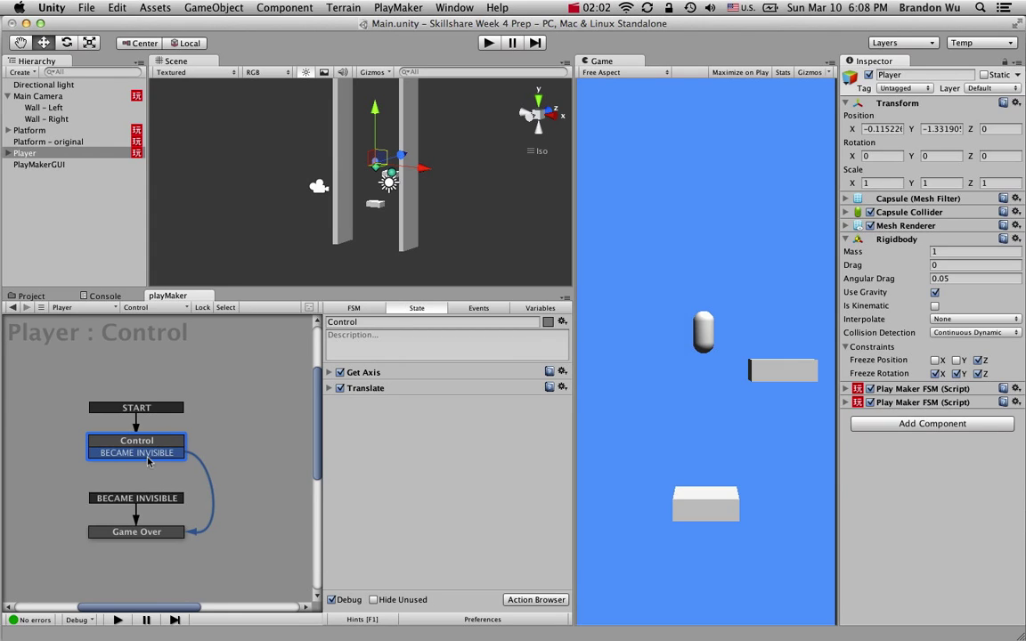
# Delete the BECAME INVISIBLE transition from the Control state
pyautogui.rightClick(148, 457)
pyautogui.click(187, 581)
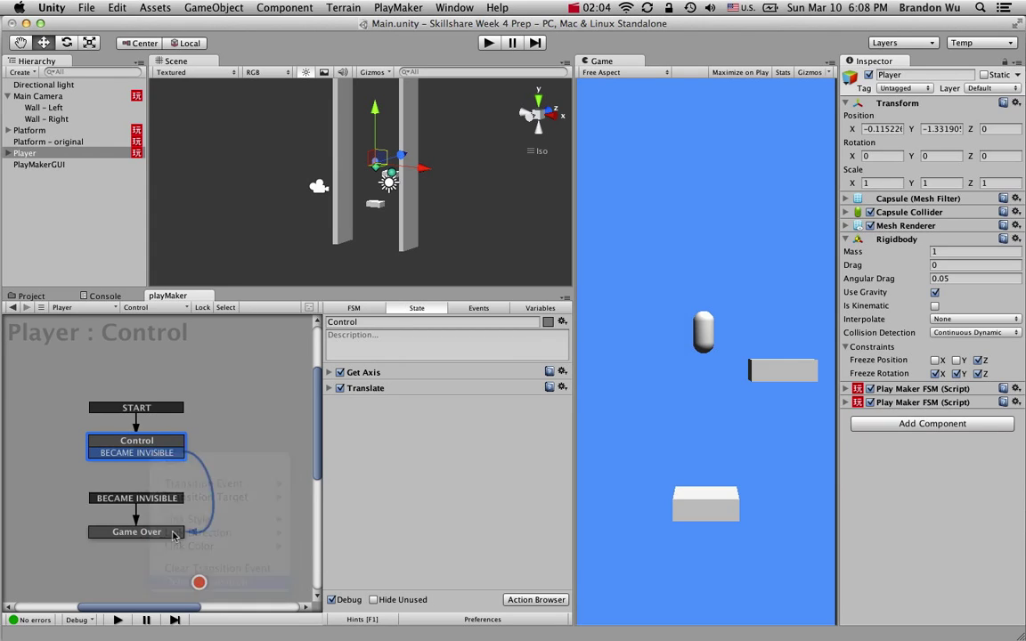
pyautogui.moveTo(149, 437); pyautogui.dragTo(159, 457)
pyautogui.click(155, 501)
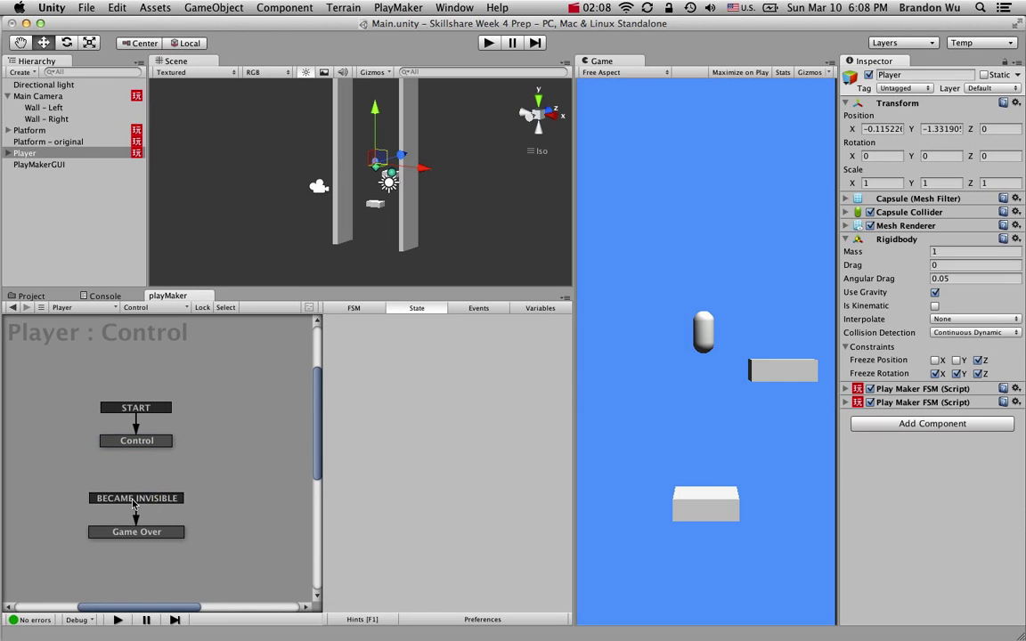
# Add three extra states in a column to the right of Control and Game Over in the FSM graph
pyautogui.rightClick(211, 437)
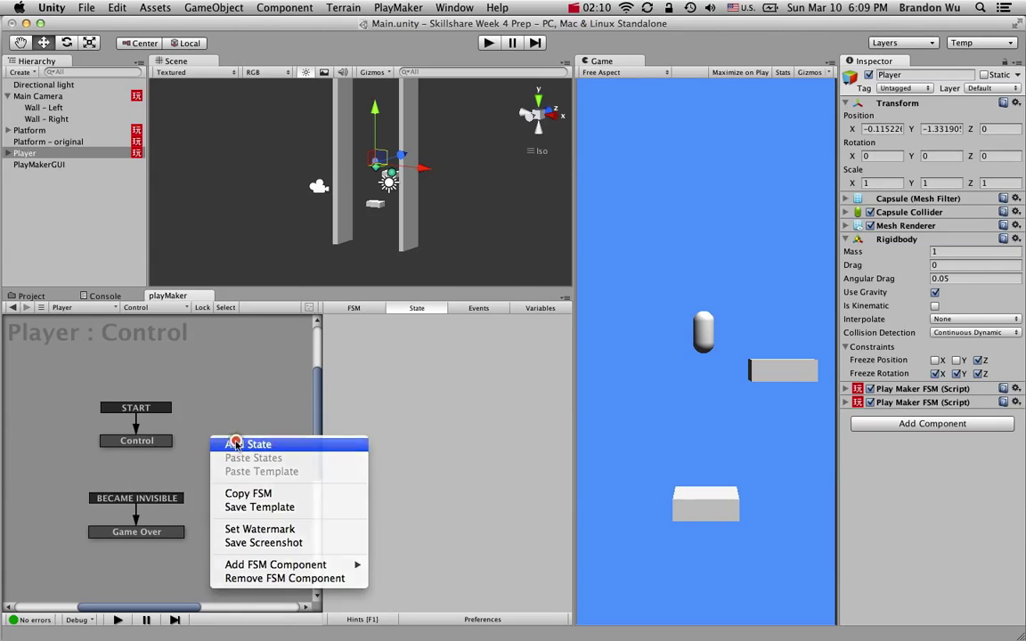
pyautogui.click(235, 443)
pyautogui.moveTo(252, 445); pyautogui.dragTo(252, 426)
pyautogui.rightClick(246, 463)
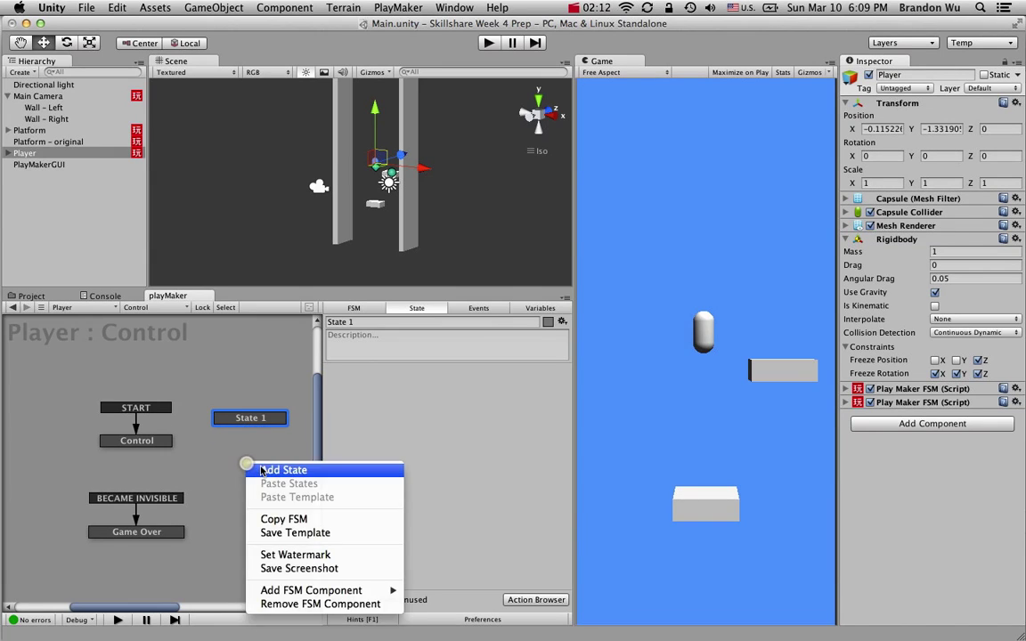
pyautogui.click(264, 471)
pyautogui.rightClick(257, 490)
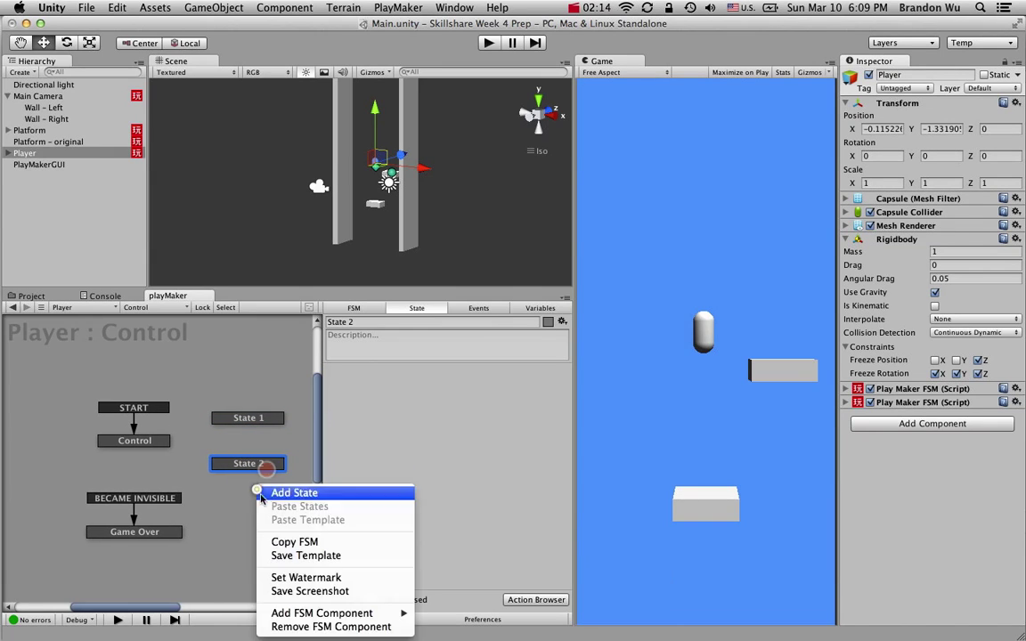
pyautogui.click(279, 493)
pyautogui.moveTo(272, 502); pyautogui.dragTo(250, 524)
# Inspect the Control state, the three extra states, the BECAME INVISIBLE event and the Game Over state in turn
pyautogui.click(136, 441)
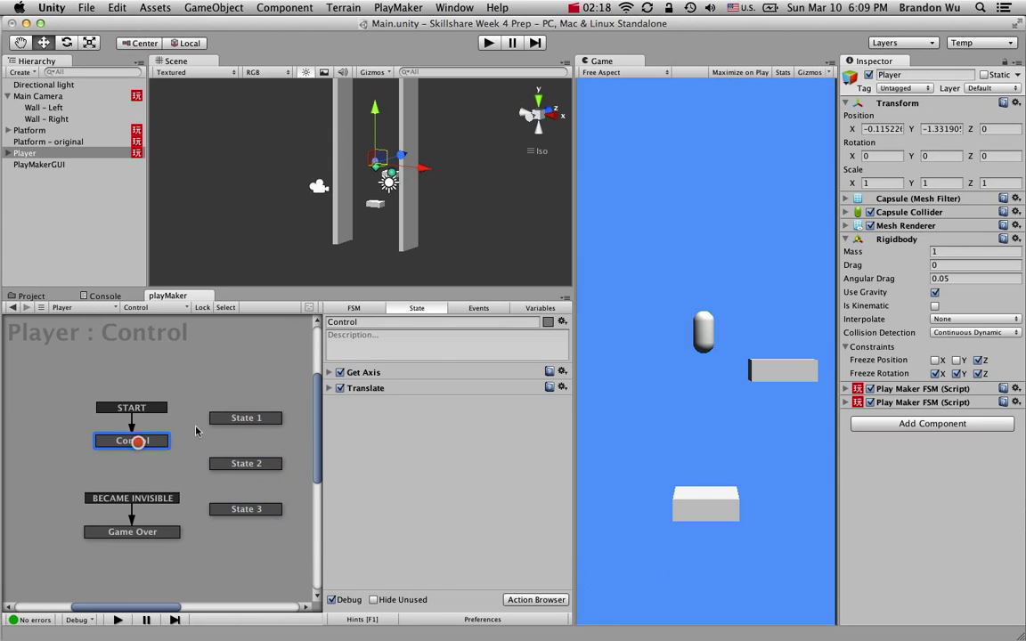
pyautogui.click(242, 418)
pyautogui.click(244, 463)
pyautogui.click(240, 510)
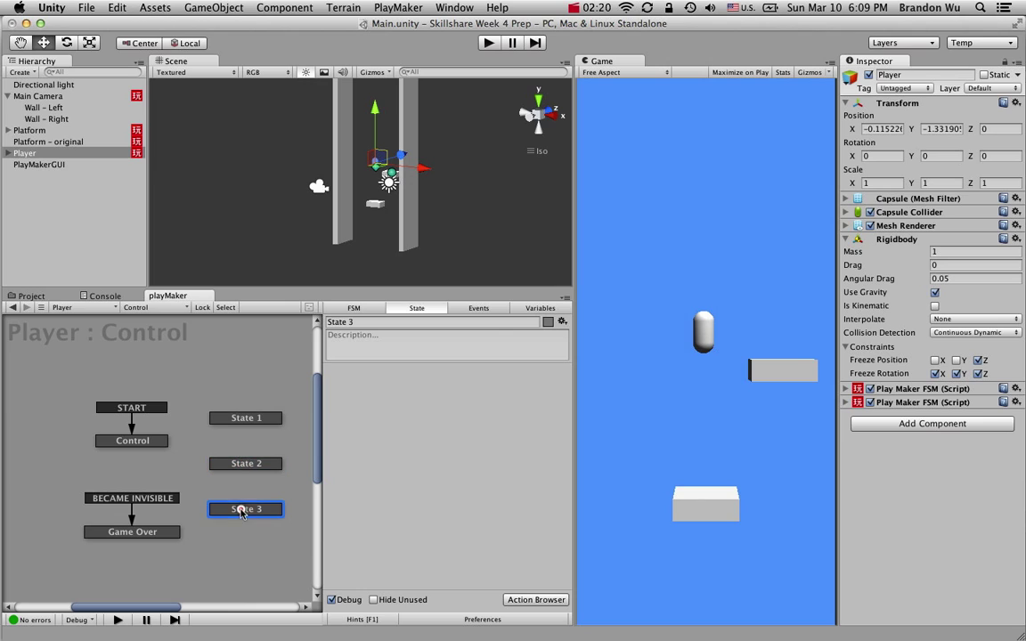
pyautogui.click(246, 464)
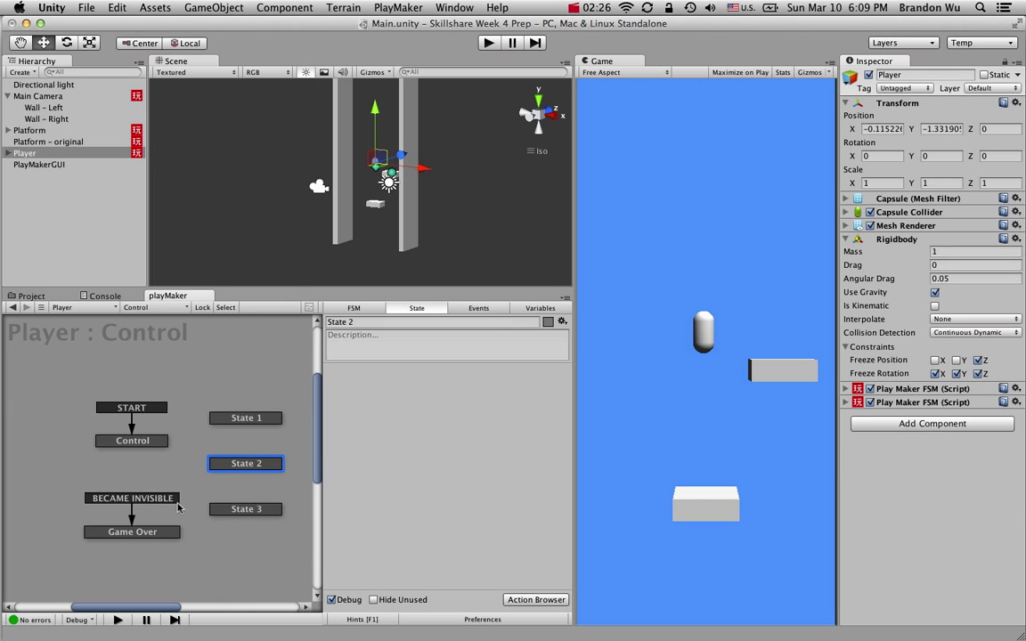
pyautogui.click(133, 499)
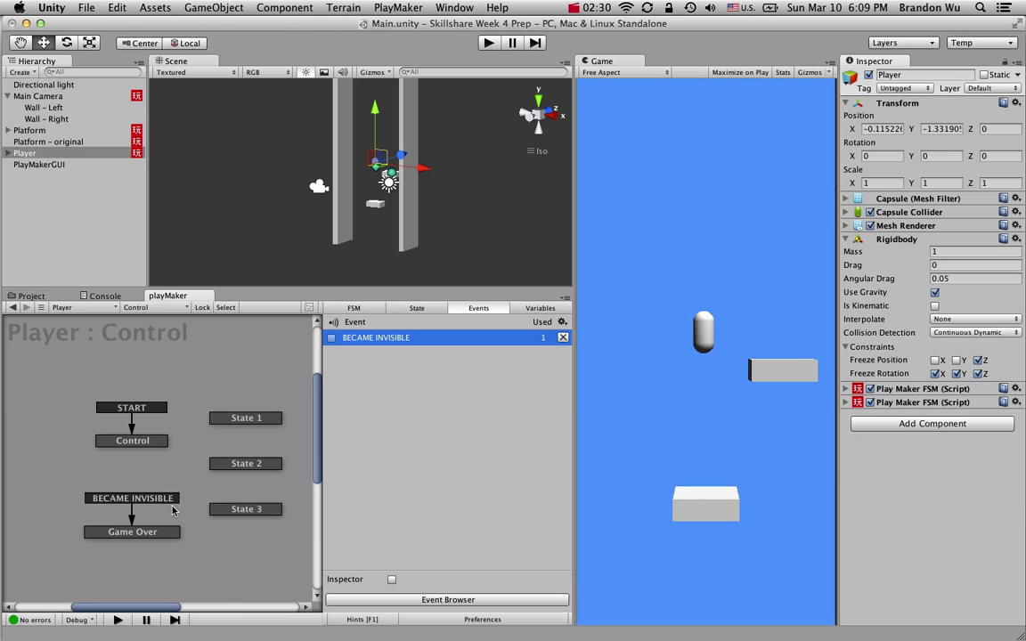
pyautogui.click(160, 533)
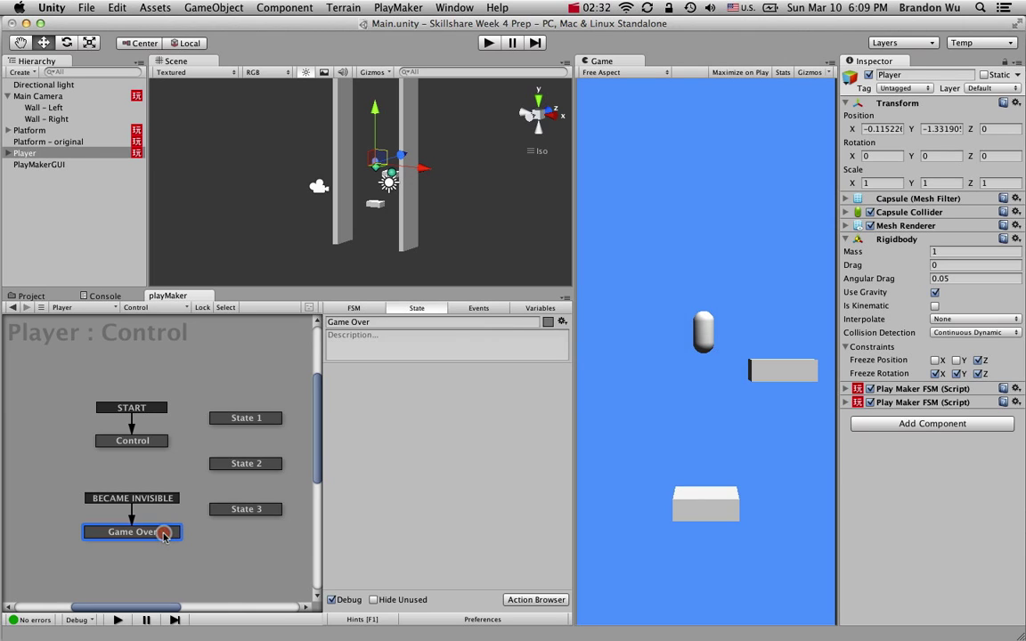
# Delete State 1, State 2 and State 3 from the FSM graph and move the Game Over state slightly lower
pyautogui.moveTo(199, 394); pyautogui.dragTo(287, 524)
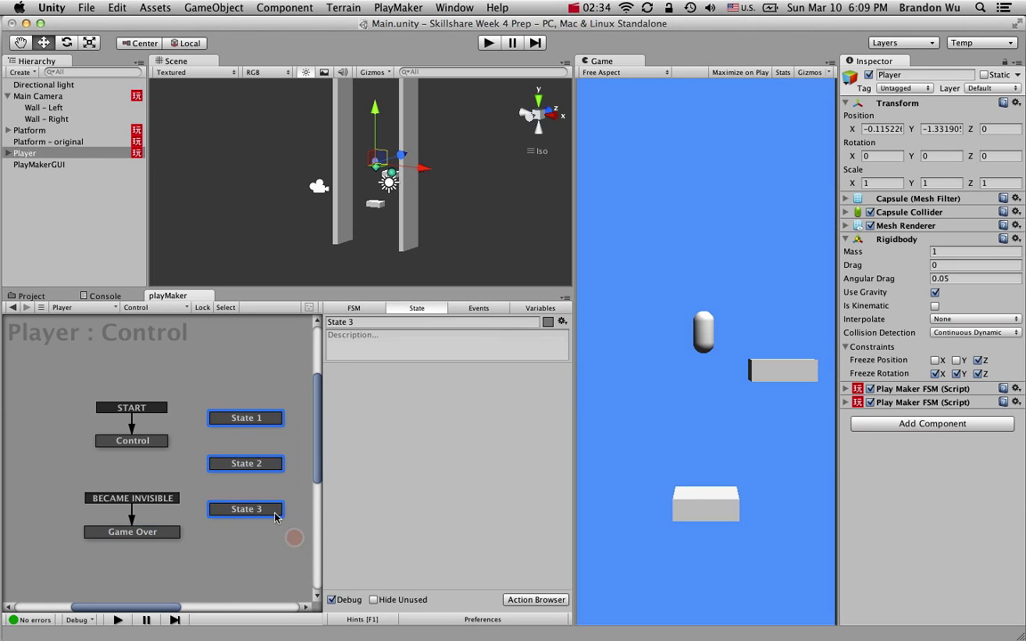
pyautogui.rightClick(276, 510)
pyautogui.click(326, 604)
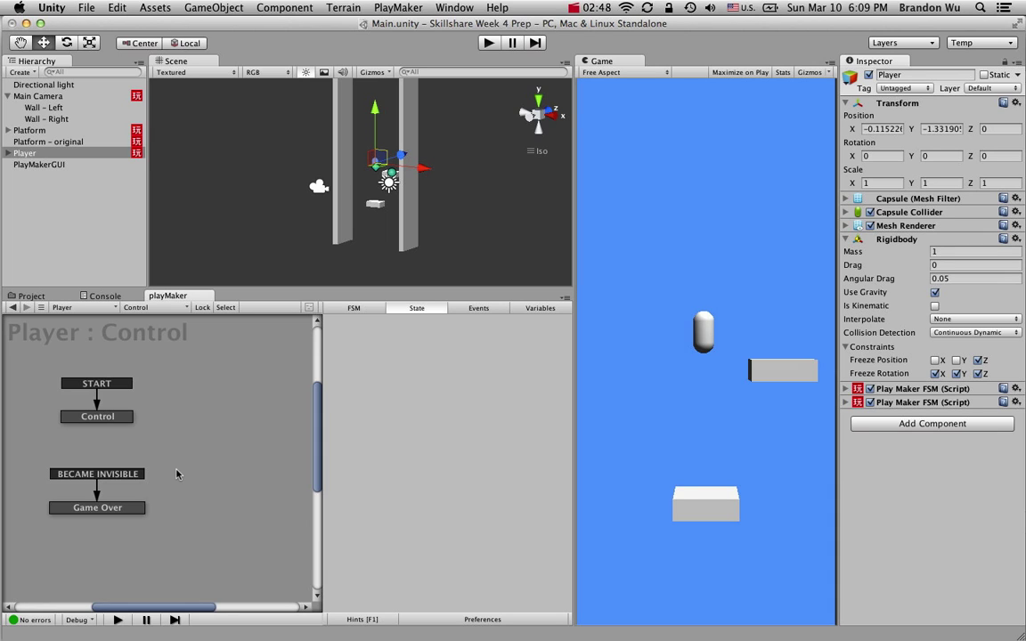
pyautogui.moveTo(114, 509)
pyautogui.mouseDown()
pyautogui.moveTo(130, 535)
pyautogui.moveTo(118, 525)
pyautogui.mouseUp()
# Examine the settings of the Get Axis and Translate actions in the Control state
pyautogui.click(109, 418)
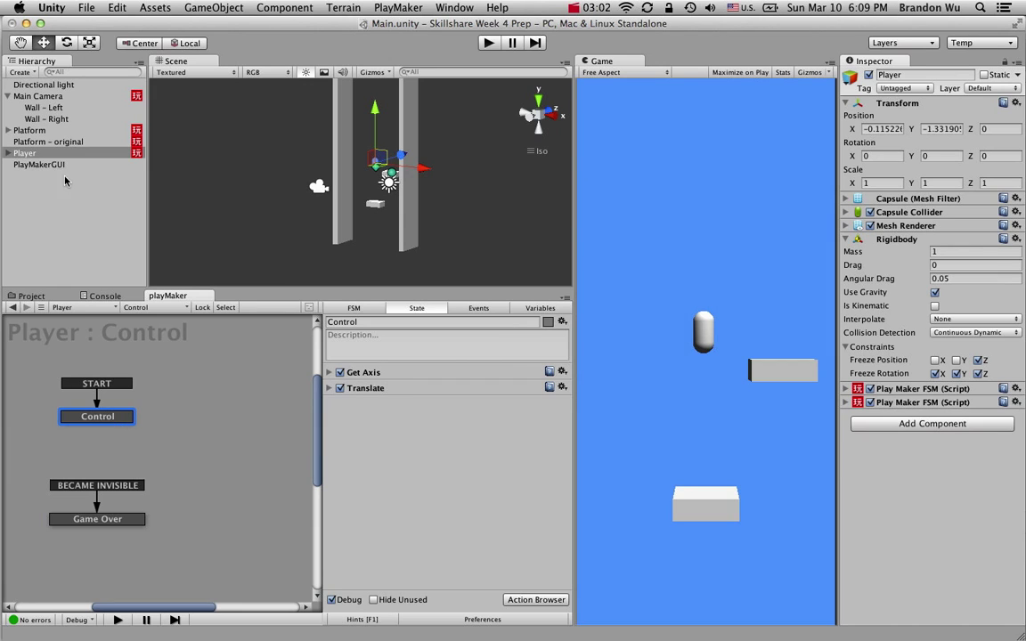
pyautogui.click(329, 388)
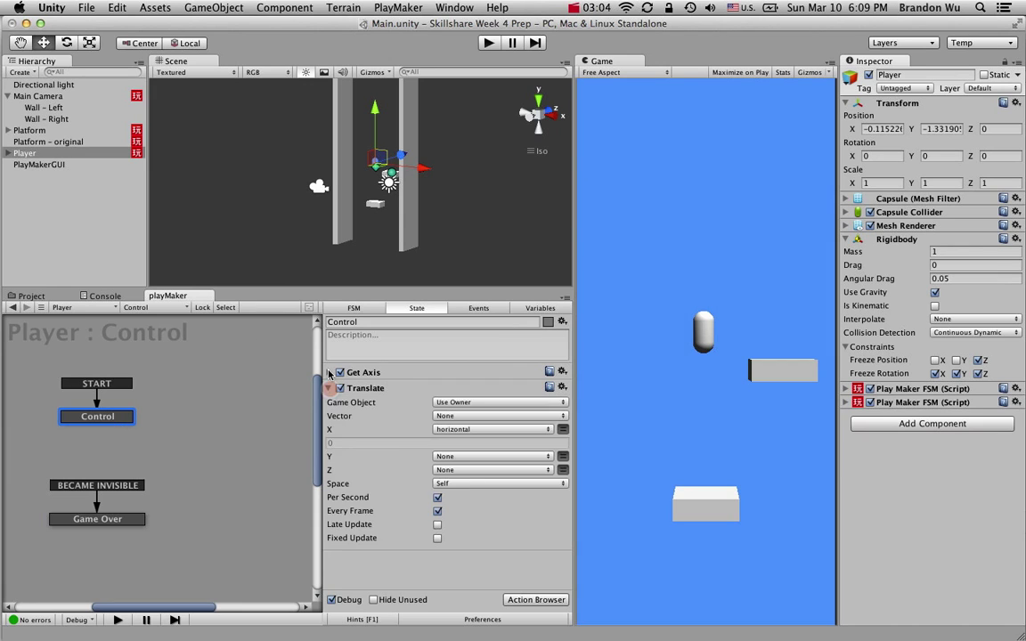
pyautogui.click(330, 372)
pyautogui.click(330, 373)
pyautogui.click(329, 388)
pyautogui.click(328, 389)
pyautogui.click(330, 388)
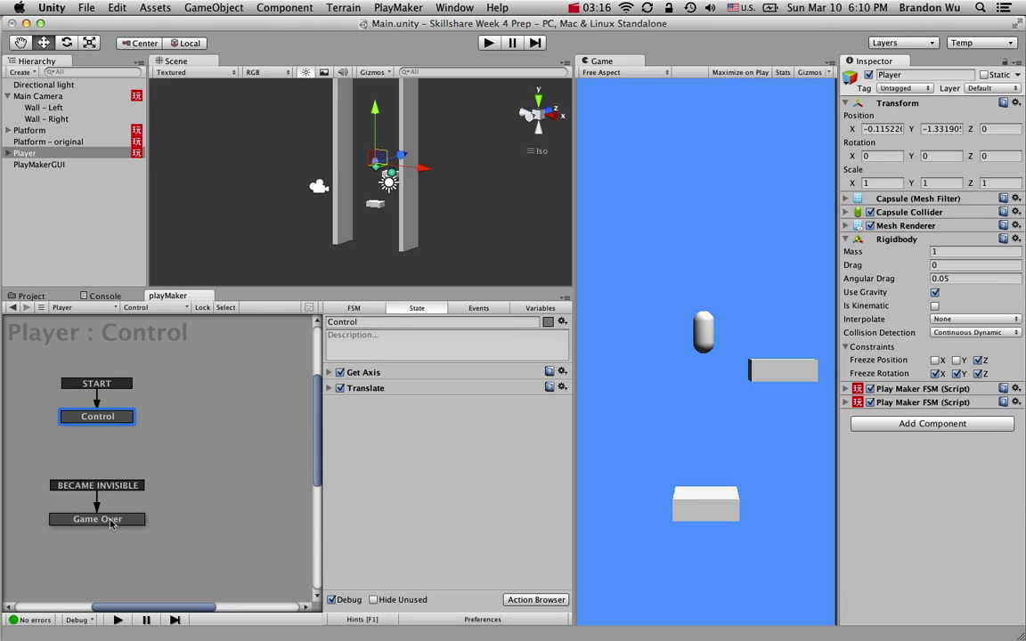
# Add a Restart Level action to the Game Over state and align the Control state vertically above it
pyautogui.moveTo(105, 527); pyautogui.dragTo(117, 527)
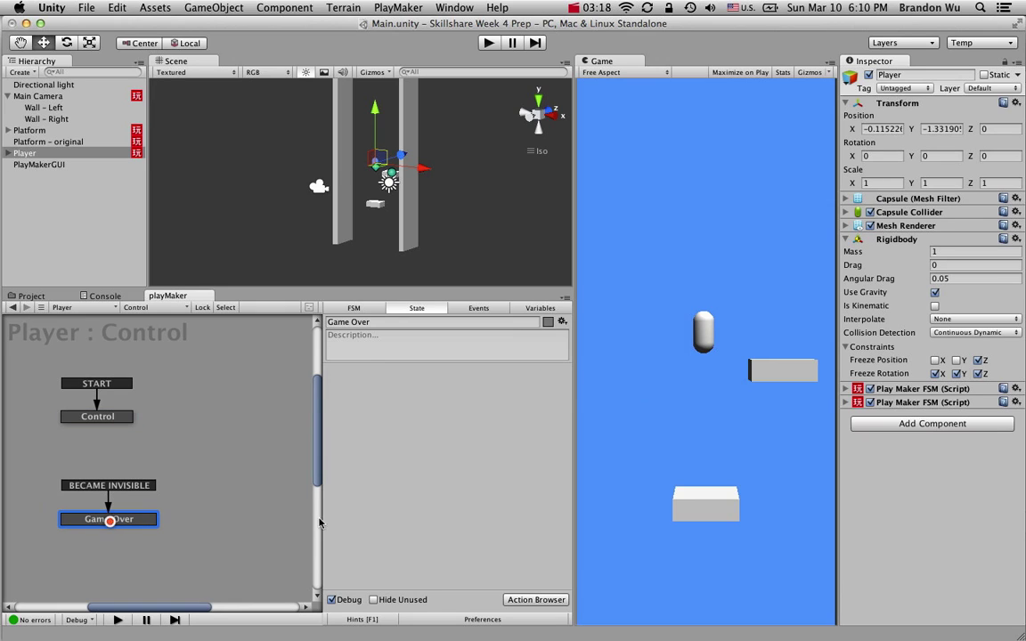
pyautogui.click(507, 601)
pyautogui.click(784, 68)
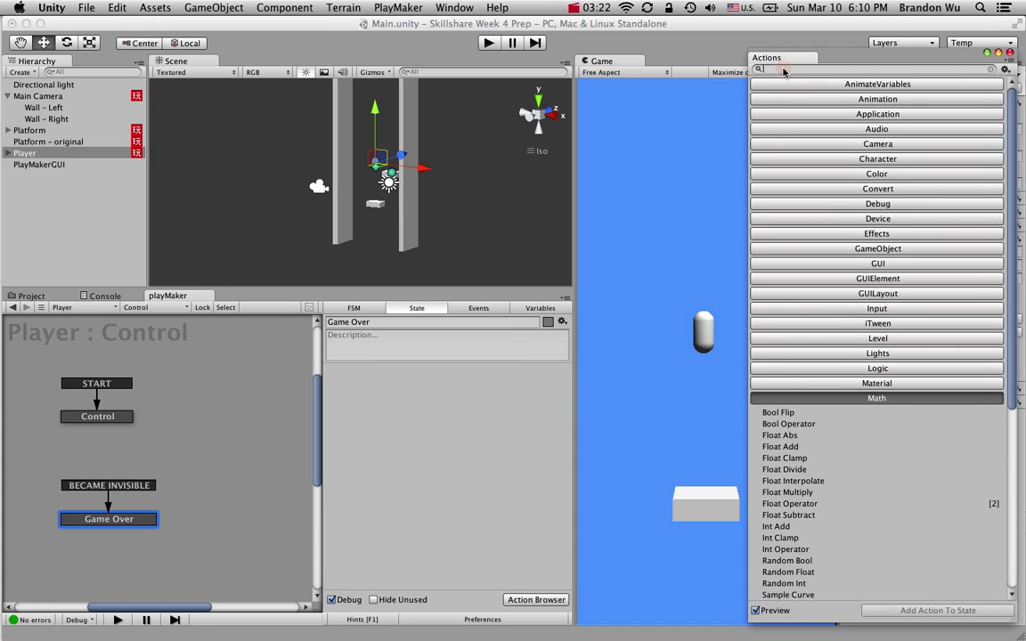
pyautogui.write('resta')
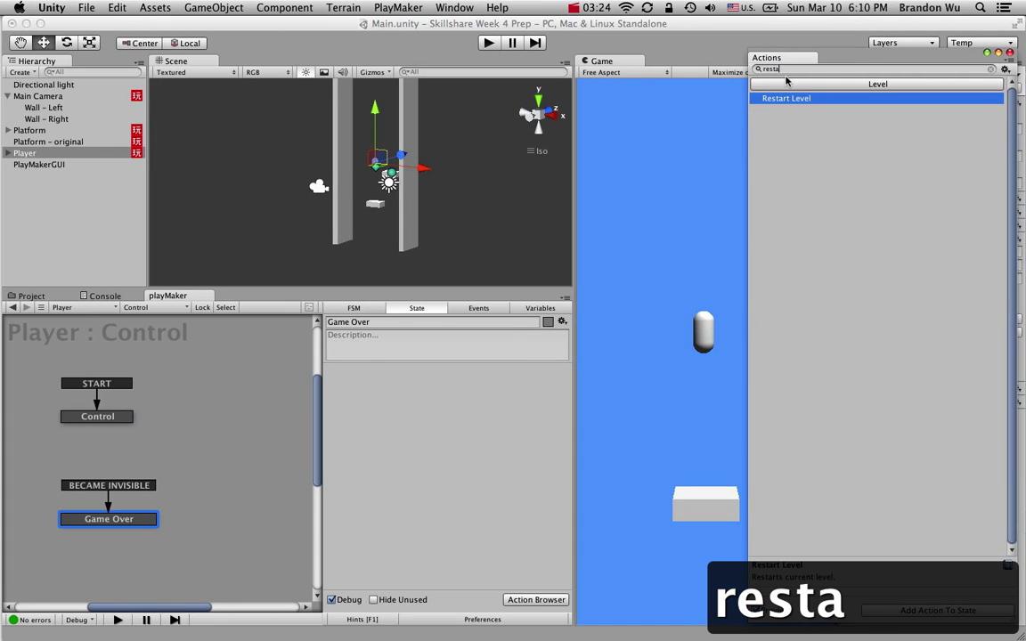
pyautogui.doubleClick(789, 101)
pyautogui.click(420, 487)
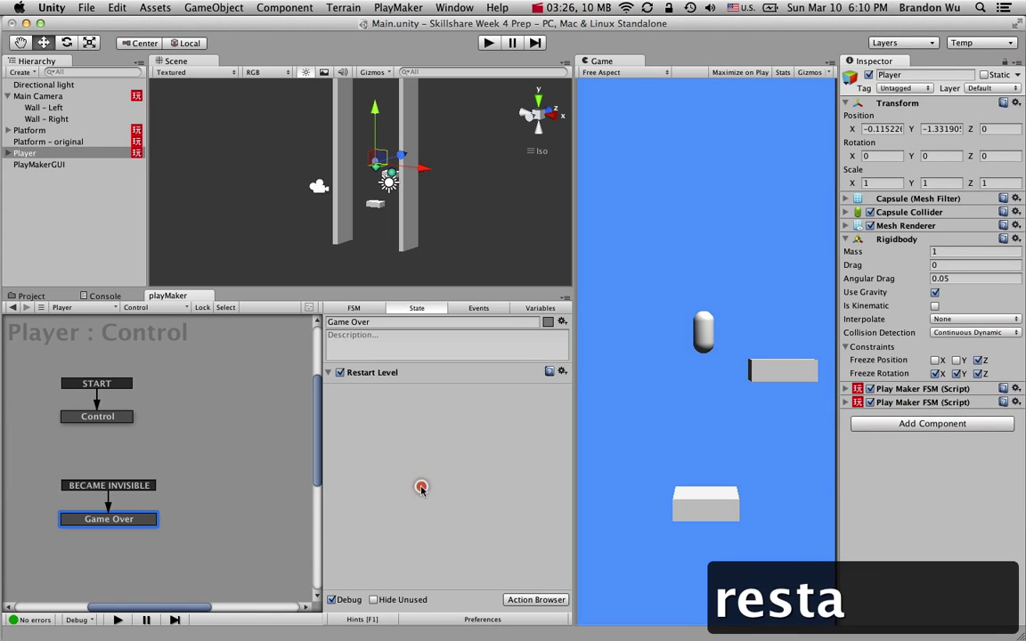
pyautogui.click(118, 424)
pyautogui.moveTo(117, 424); pyautogui.dragTo(129, 424)
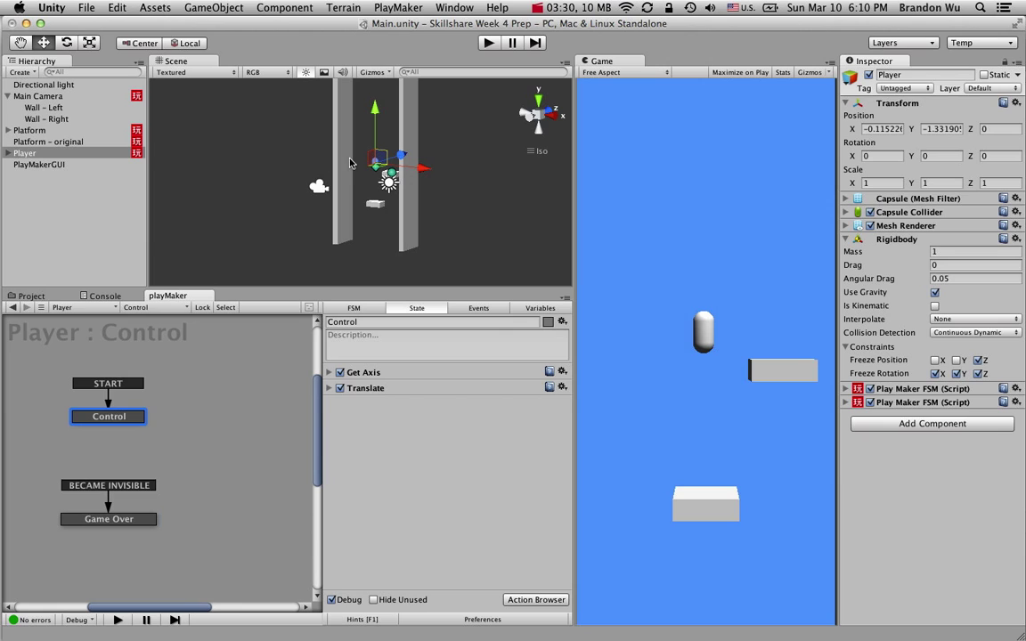
# Examine the player, the walls and the camera in the Scene view from different distances and angles
pyautogui.scroll(3, 470, 179)
pyautogui.scroll(-7, 469, 179)
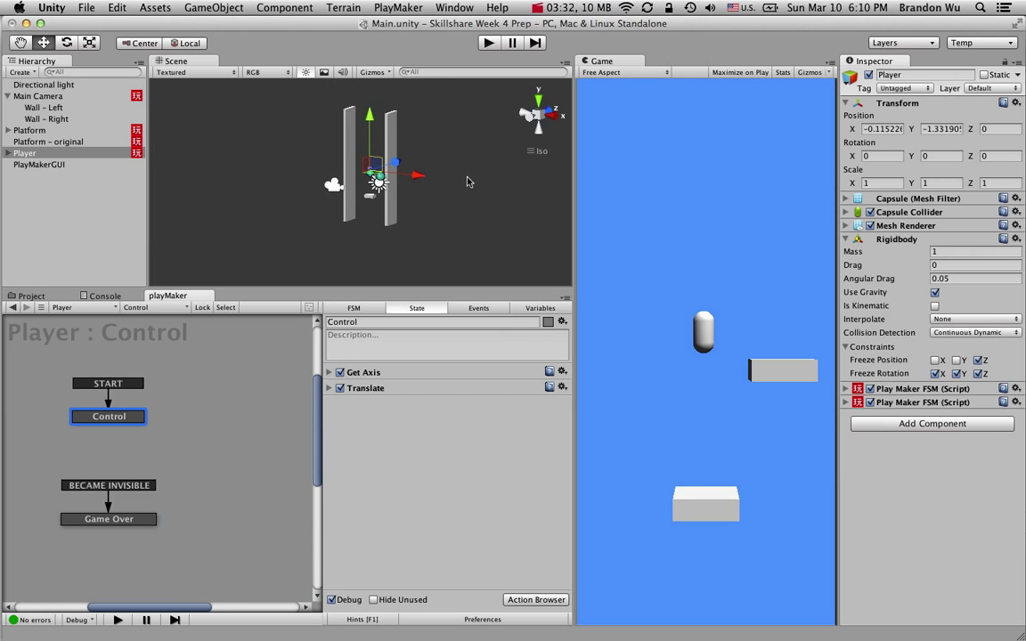
pyautogui.scroll(1, 467, 180)
pyautogui.scroll(2, 465, 179)
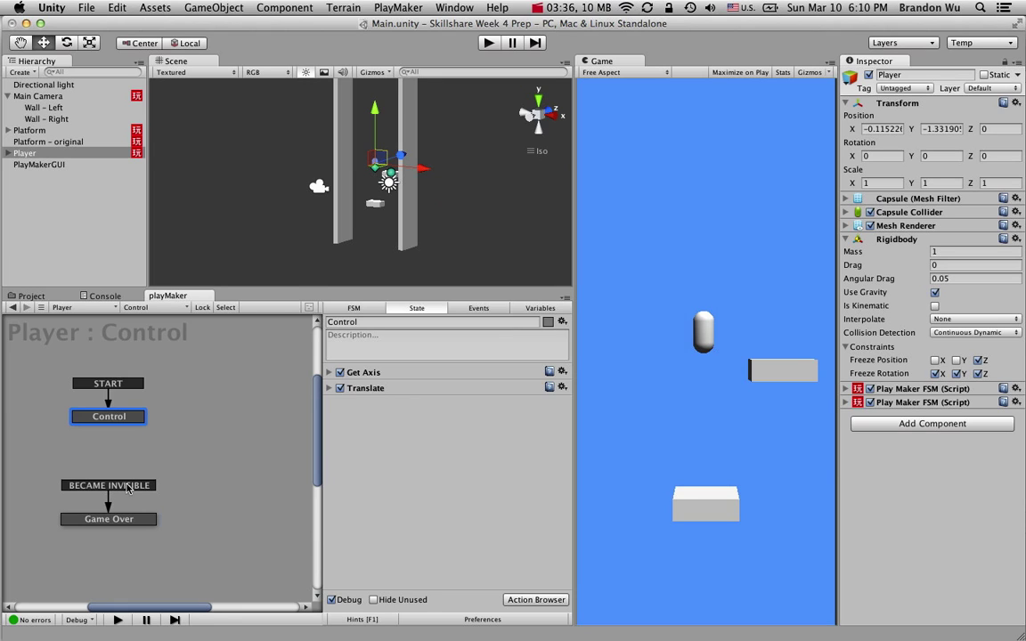
pyautogui.click(113, 525)
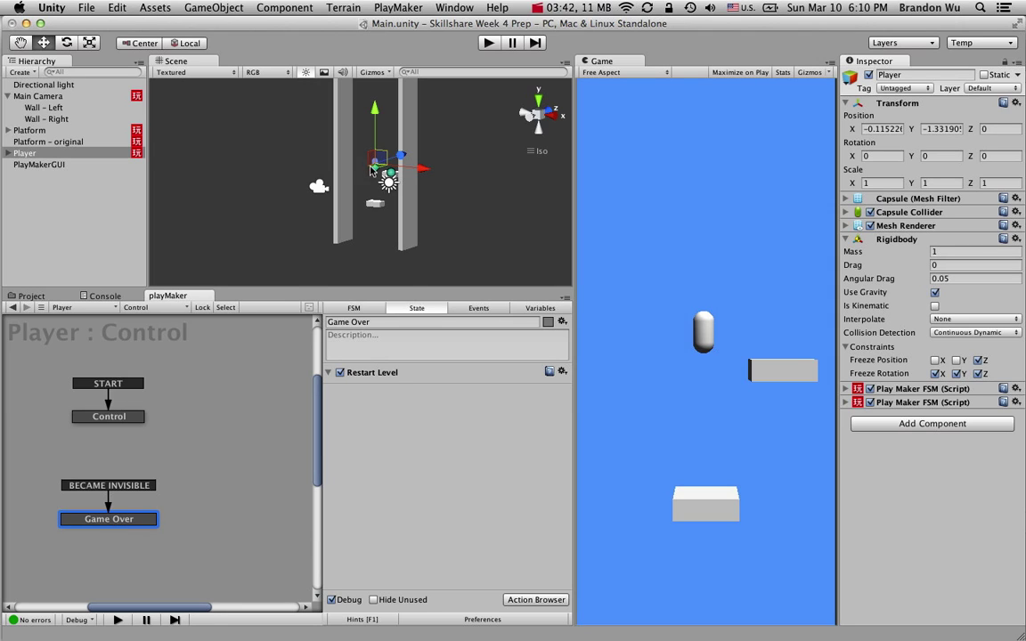
pyautogui.scroll(2, 460, 153)
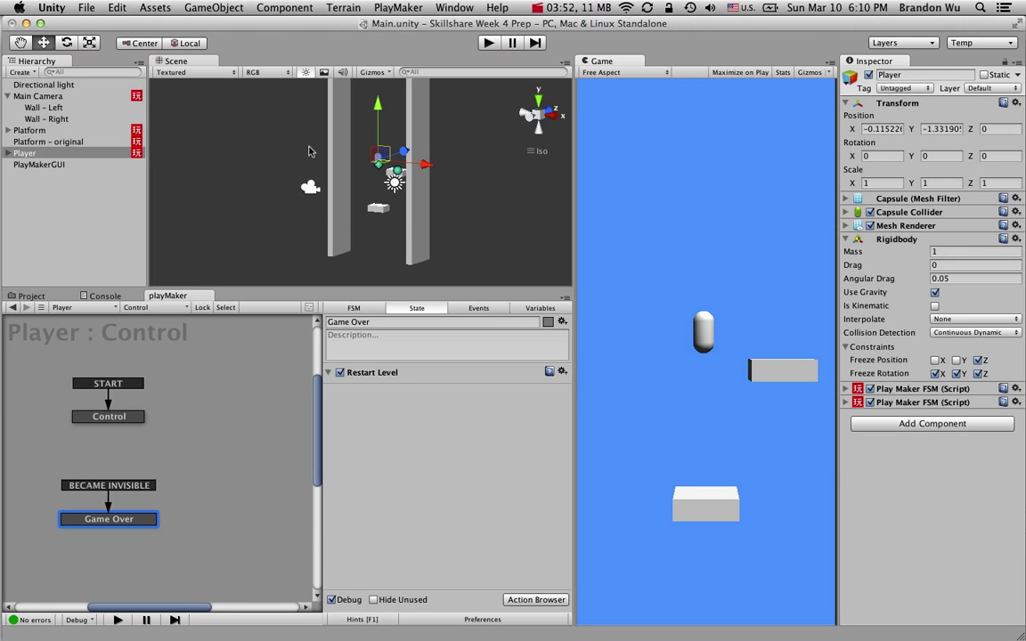
pyautogui.keyDown('alt'); pyautogui.moveTo(499, 212); pyautogui.dragTo(288, 208); pyautogui.keyUp('alt')
pyautogui.moveTo(315, 172); pyautogui.dragTo(424, 223, button='middle')
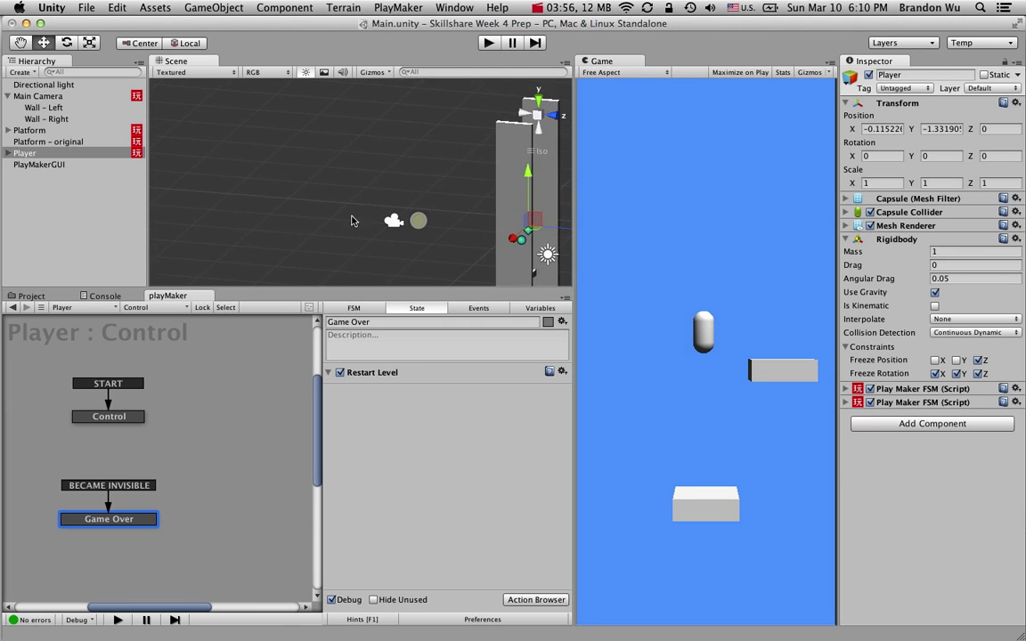
pyautogui.keyDown('alt'); pyautogui.moveTo(353, 219); pyautogui.dragTo(252, 202); pyautogui.keyUp('alt')
pyautogui.moveTo(289, 203); pyautogui.dragTo(501, 227, button='middle')
# Dock the Console beside the Scene view and bring the playMaker editor back into view
pyautogui.moveTo(103, 296); pyautogui.dragTo(239, 64)
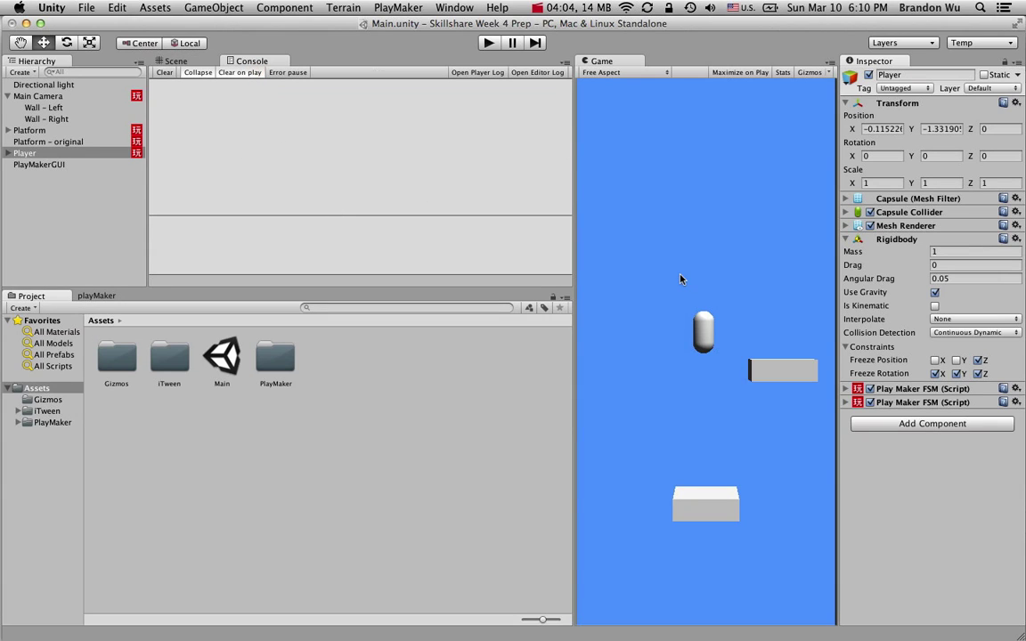
pyautogui.click(118, 296)
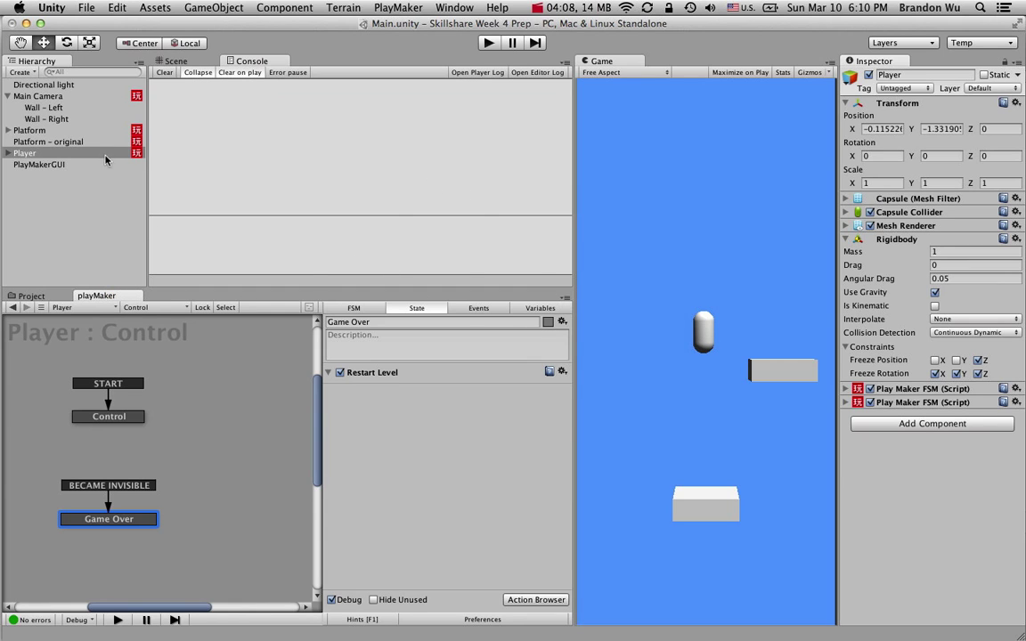
# Review the BECAME INVISIBLE event and the Game Over and Control states in the Player's graph
pyautogui.click(100, 486)
pyautogui.click(108, 520)
pyautogui.click(128, 415)
pyautogui.click(142, 518)
pyautogui.click(240, 422)
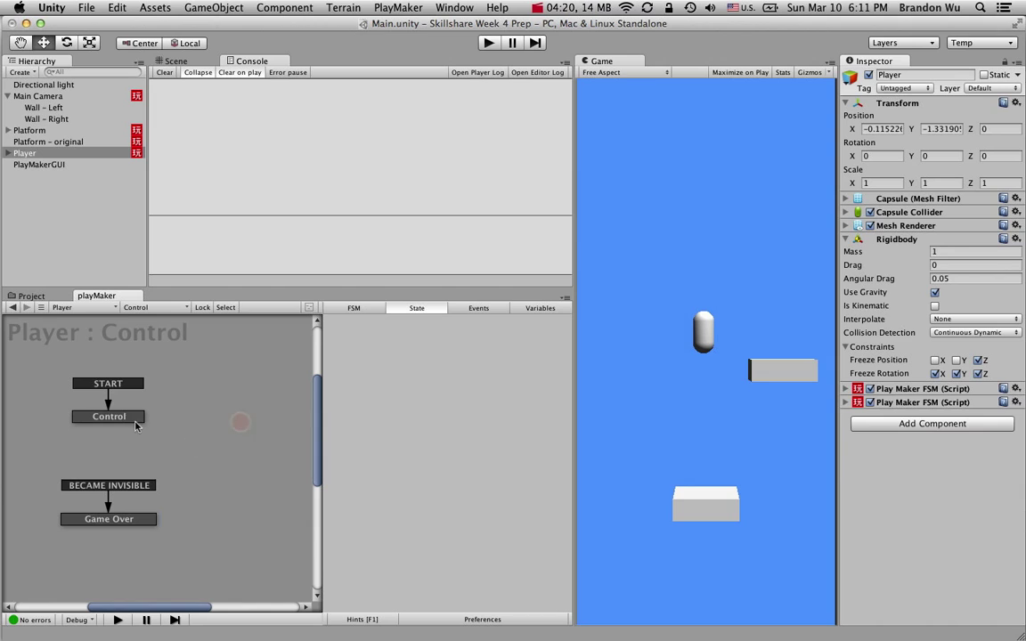
# Lock the playMaker editor to the Player's Control FSM and play-test the game, steering the player until it falls out of view
pyautogui.click(205, 308)
pyautogui.click(495, 42)
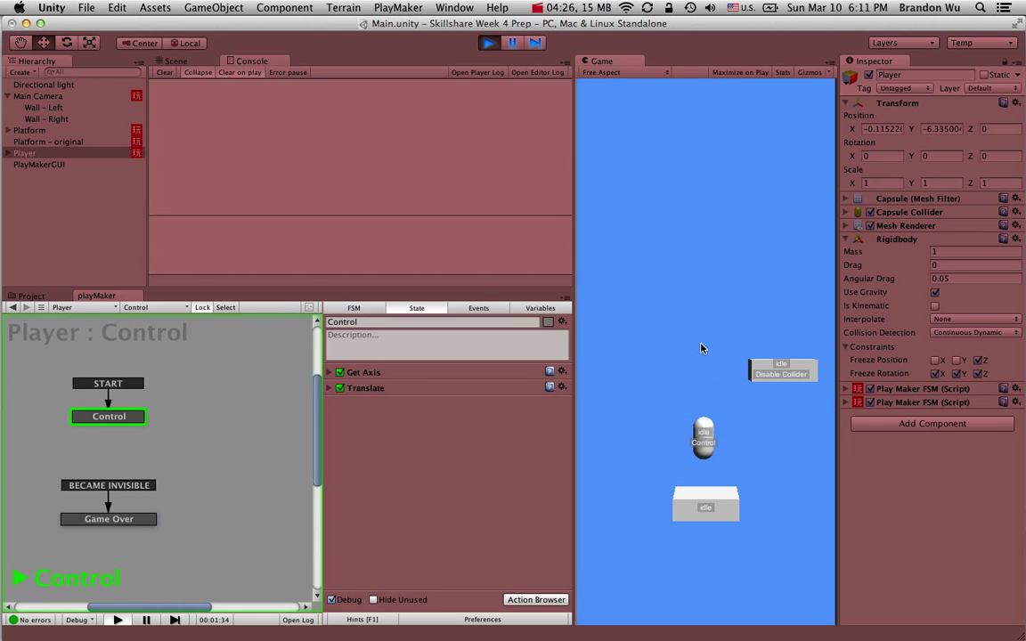
pyautogui.press('Right')
pyautogui.press('Right')
pyautogui.press('Left')
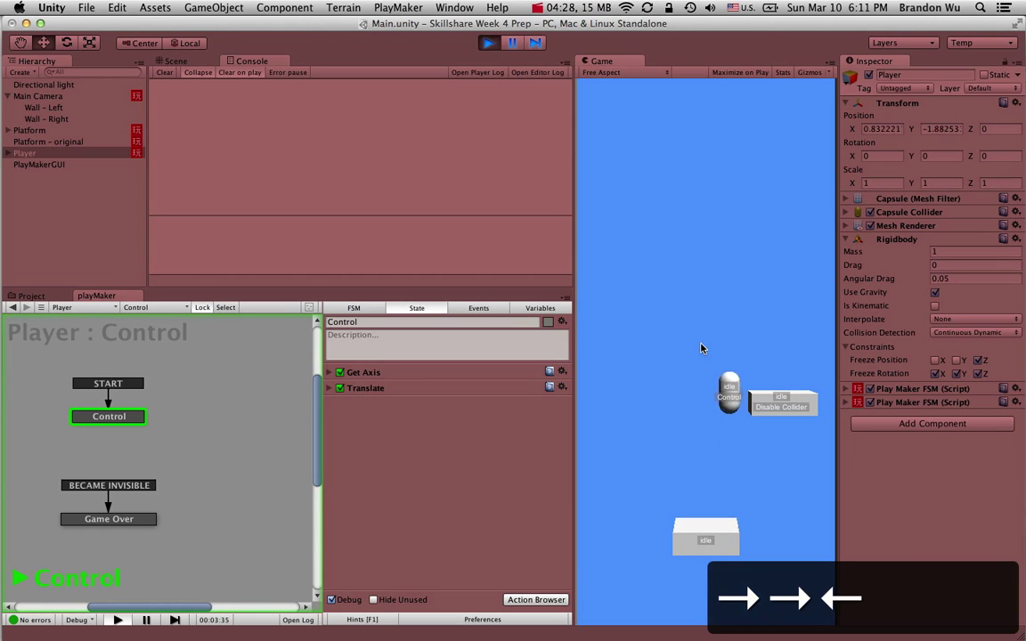
pyautogui.press('Right')
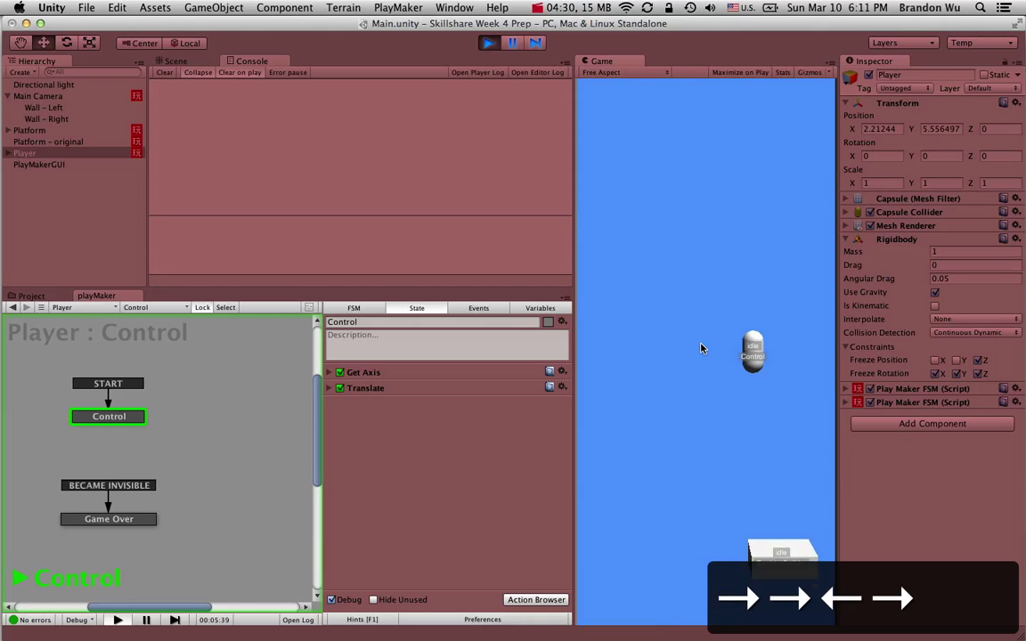
pyautogui.press('Left')
pyautogui.press('Right')
pyautogui.press('Left')
pyautogui.press('Left')
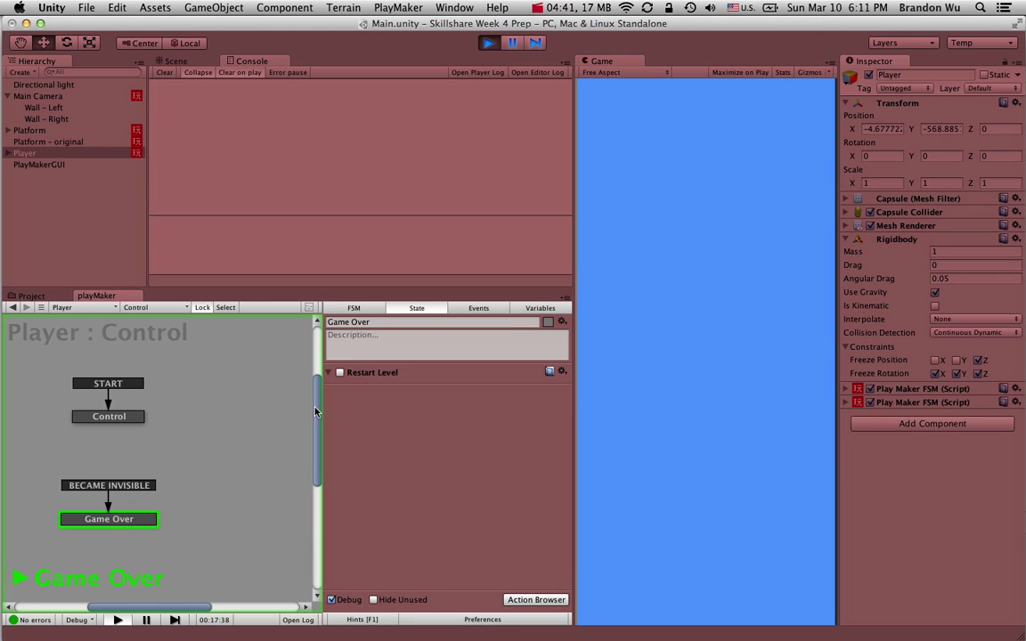
pyautogui.click(493, 43)
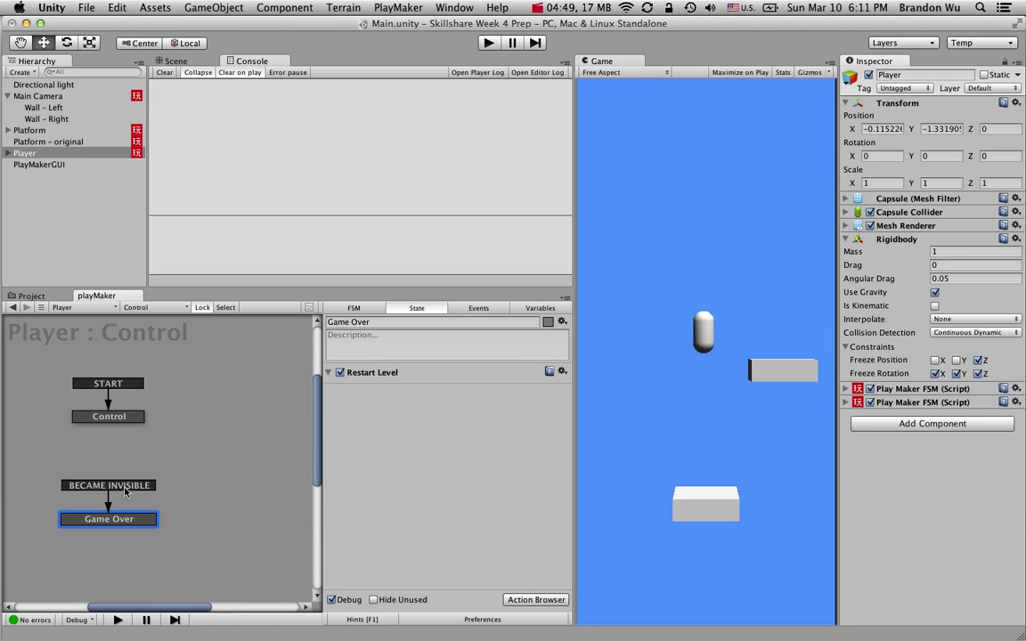
# Recheck the Game Over state and play-test again, steering the player out of view to test the level restart
pyautogui.click(99, 456)
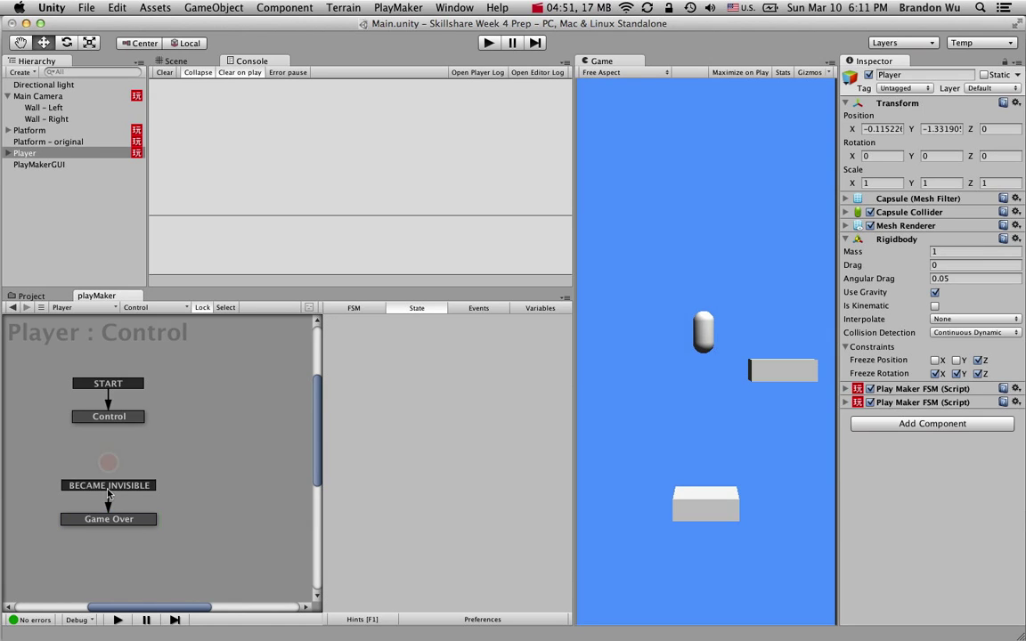
pyautogui.click(106, 520)
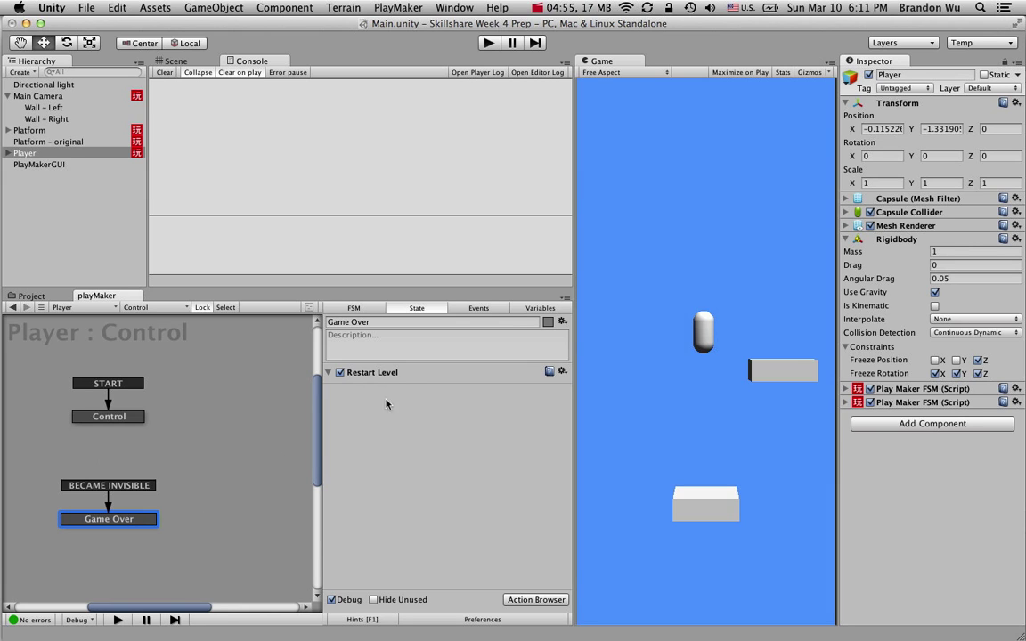
pyautogui.click(487, 44)
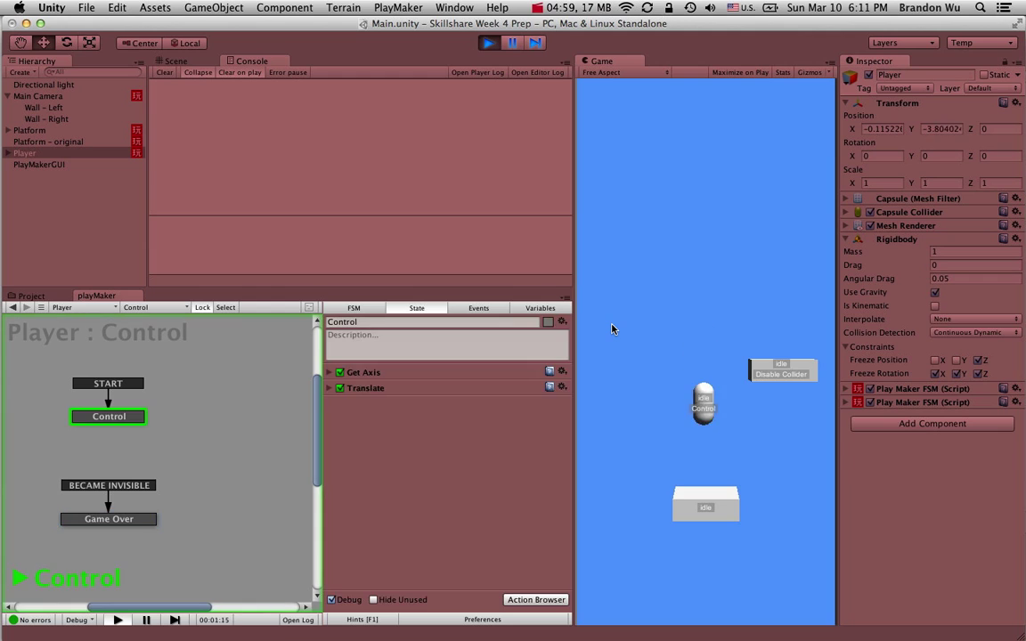
pyautogui.press('Right')
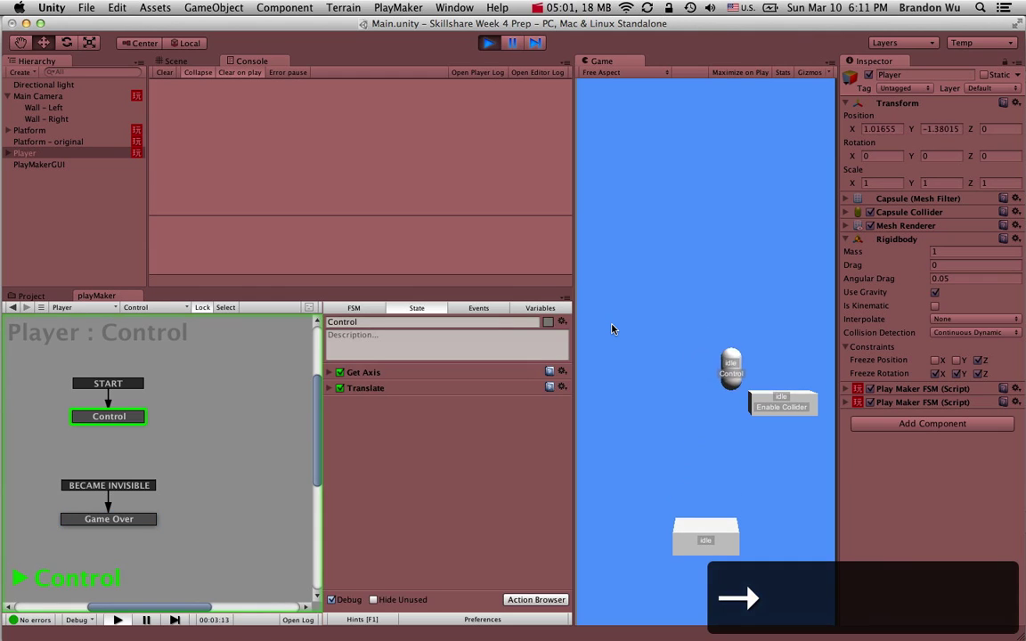
pyautogui.press('Left')
pyautogui.press('Right')
pyautogui.press('Left')
pyautogui.press('Right')
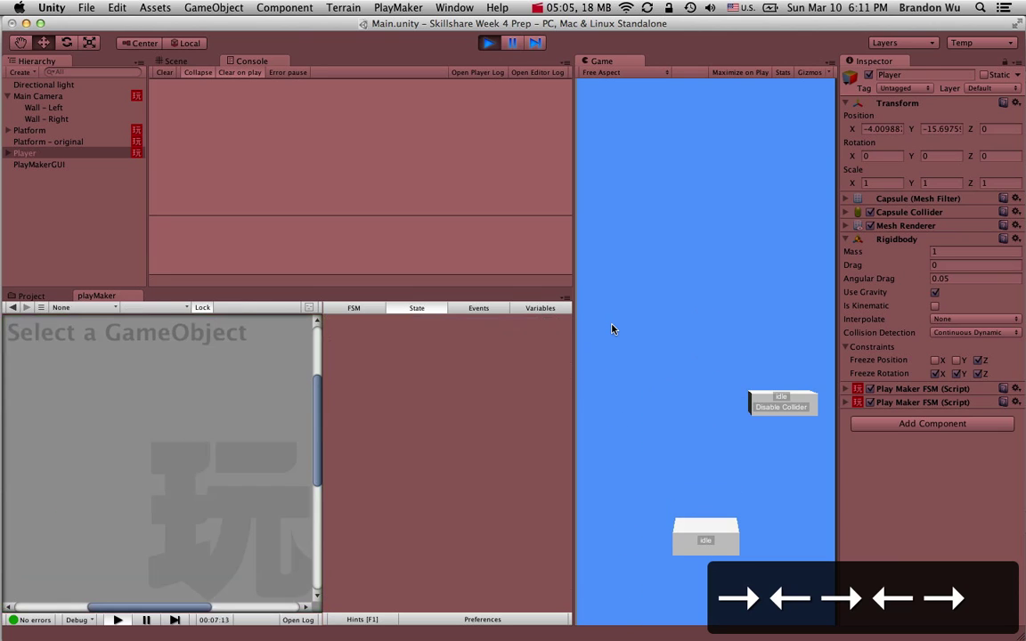
pyautogui.press('Left')
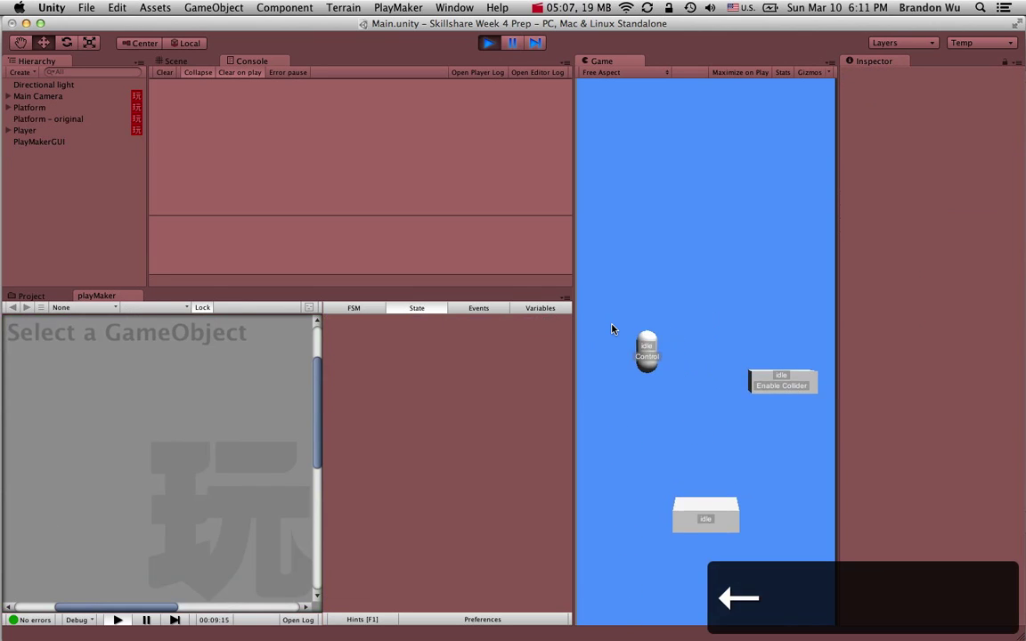
pyautogui.press('Right')
pyautogui.press('Left')
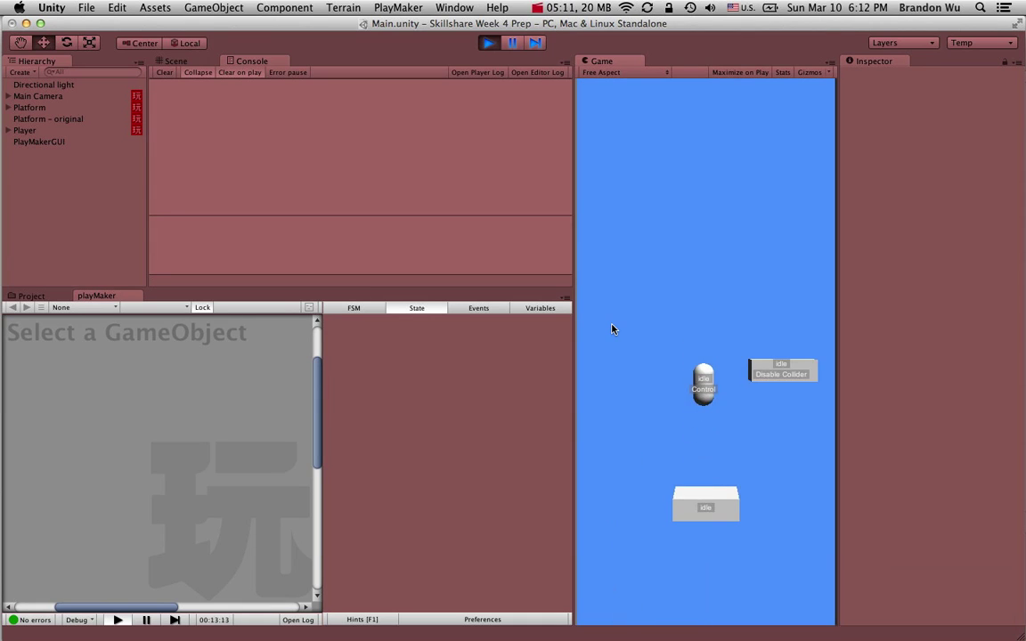
pyautogui.press('Right')
pyautogui.press('Left')
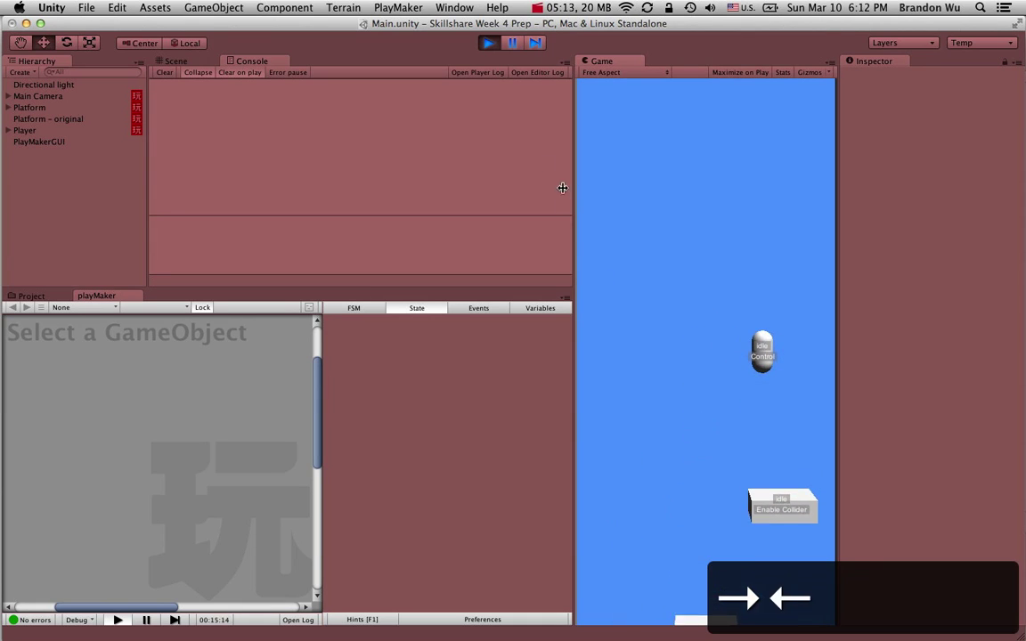
pyautogui.click(488, 42)
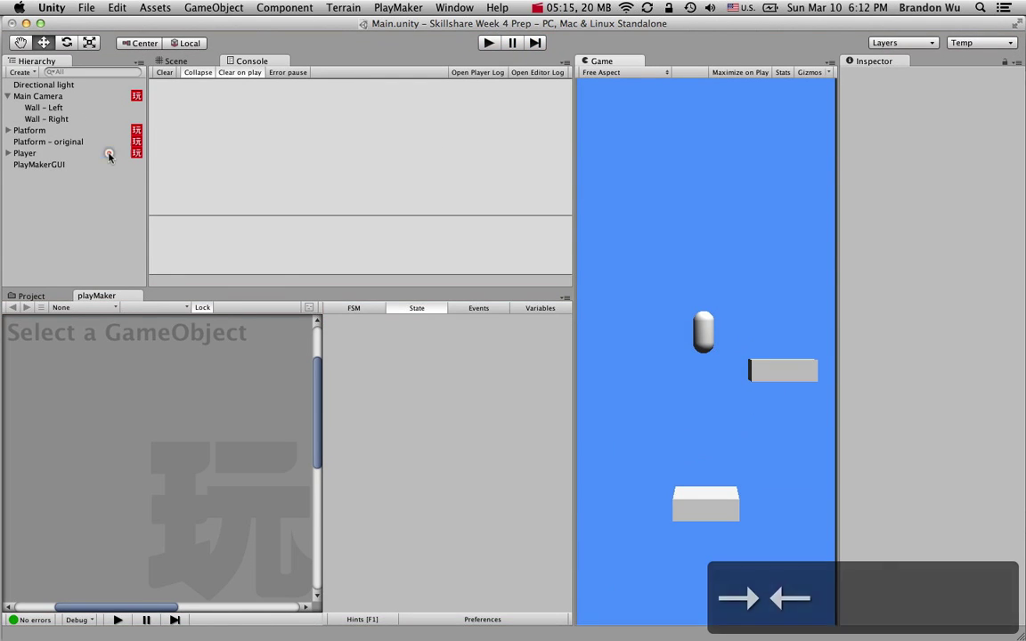
# Reselect the Player and open its Game Over state in the Control FSM
pyautogui.click(108, 153)
pyautogui.moveTo(176, 478); pyautogui.dragTo(107, 428, button='middle')
pyautogui.click(135, 520)
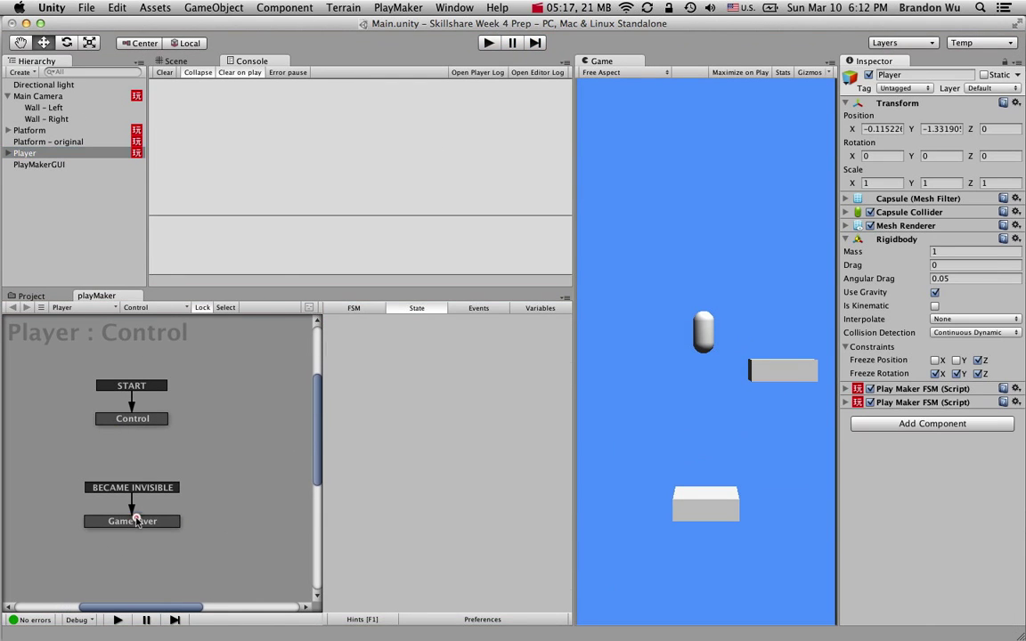